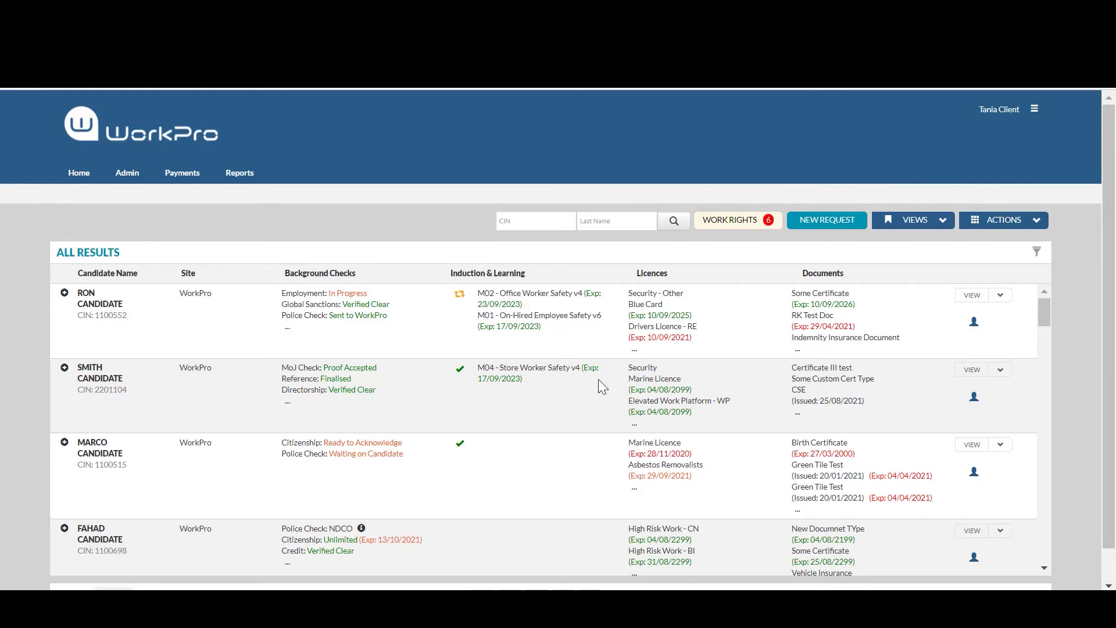
# Step: Start a request to a new candidate with the Citizenship & Work Rights Check selected, and close it without sending
pyautogui.click(835, 227)
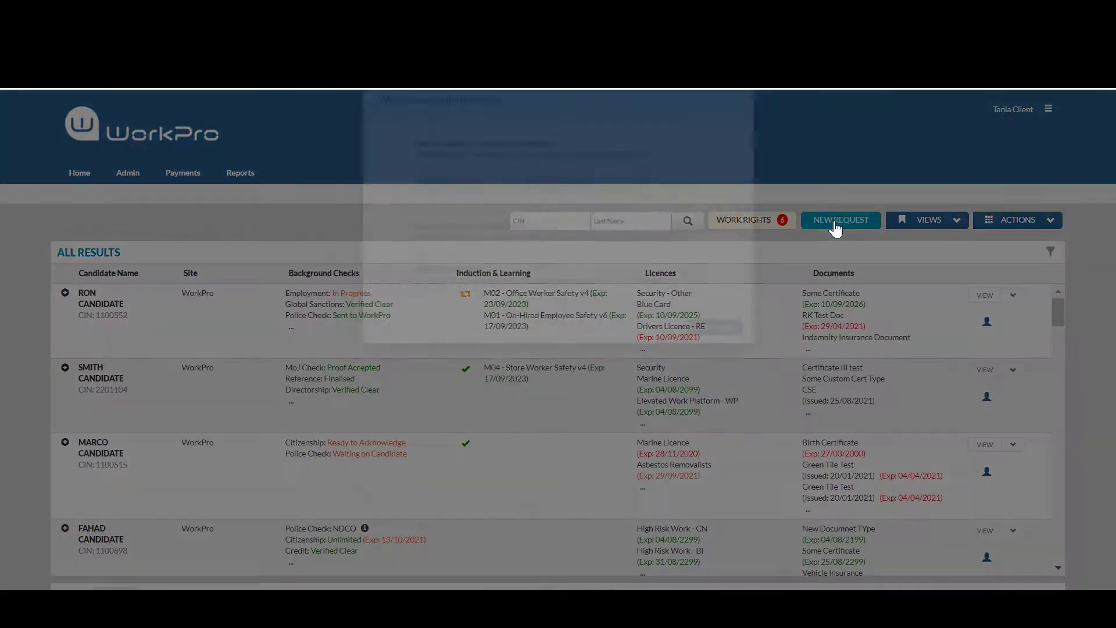
pyautogui.click(504, 301)
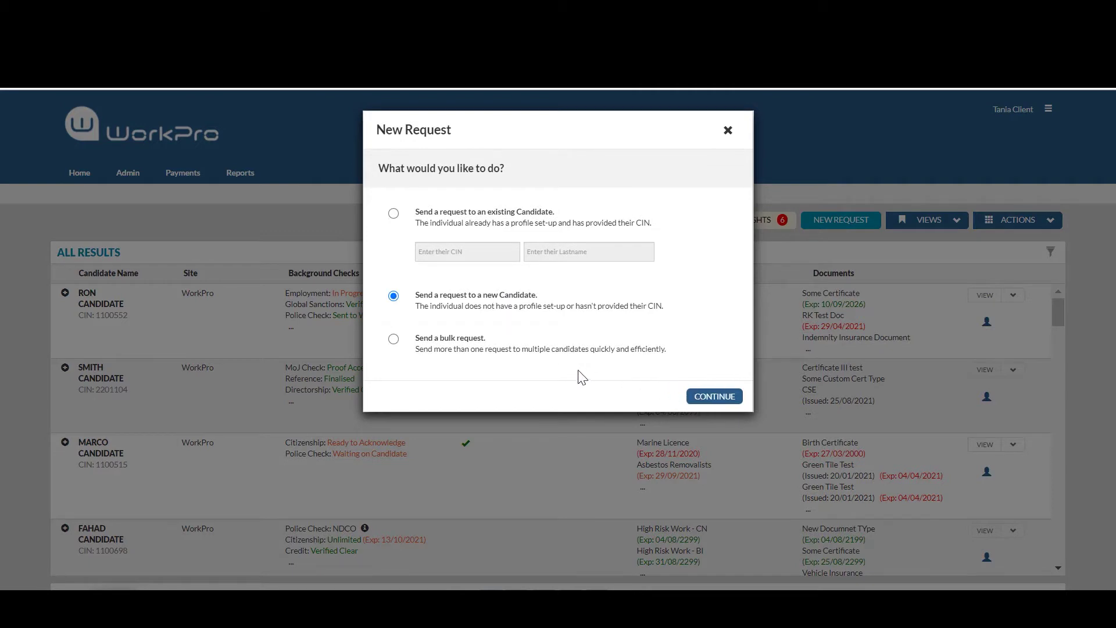
pyautogui.click(704, 398)
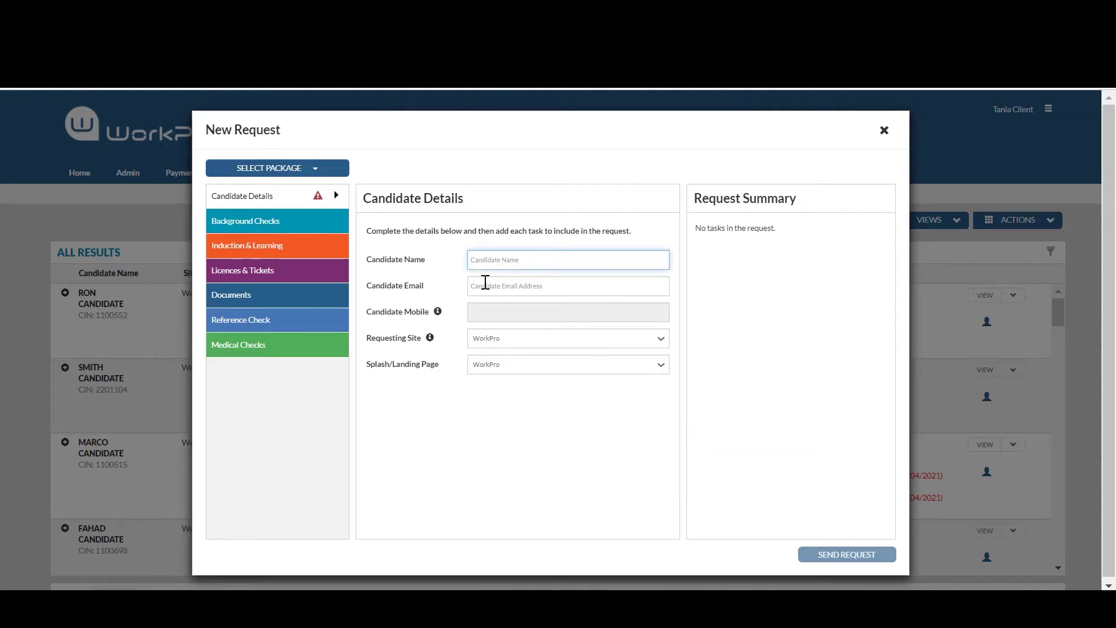
pyautogui.click(266, 227)
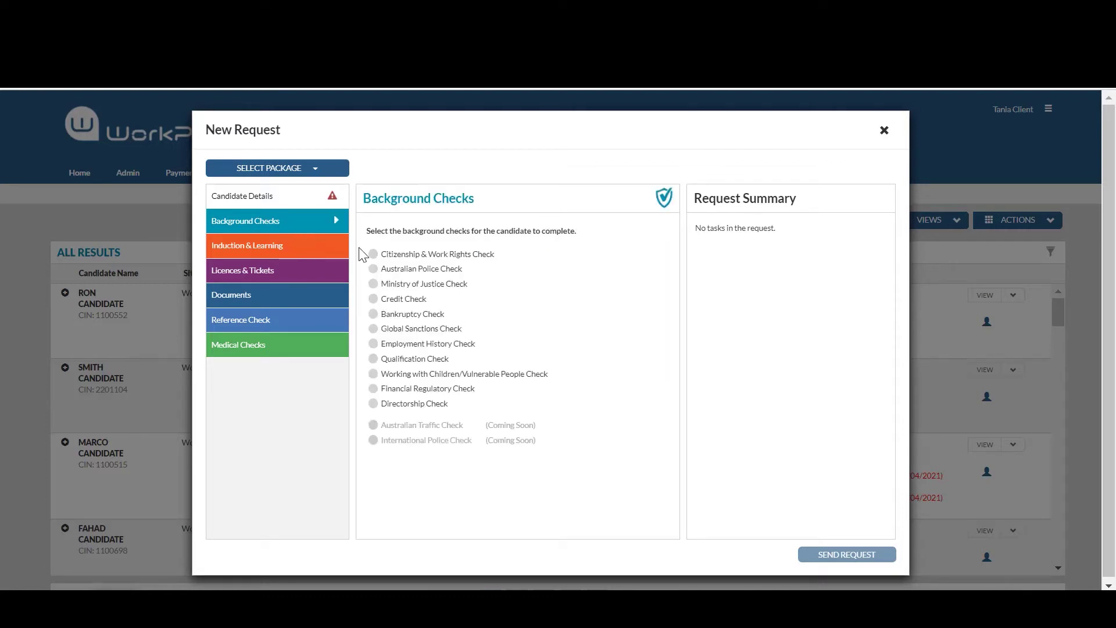
pyautogui.click(389, 258)
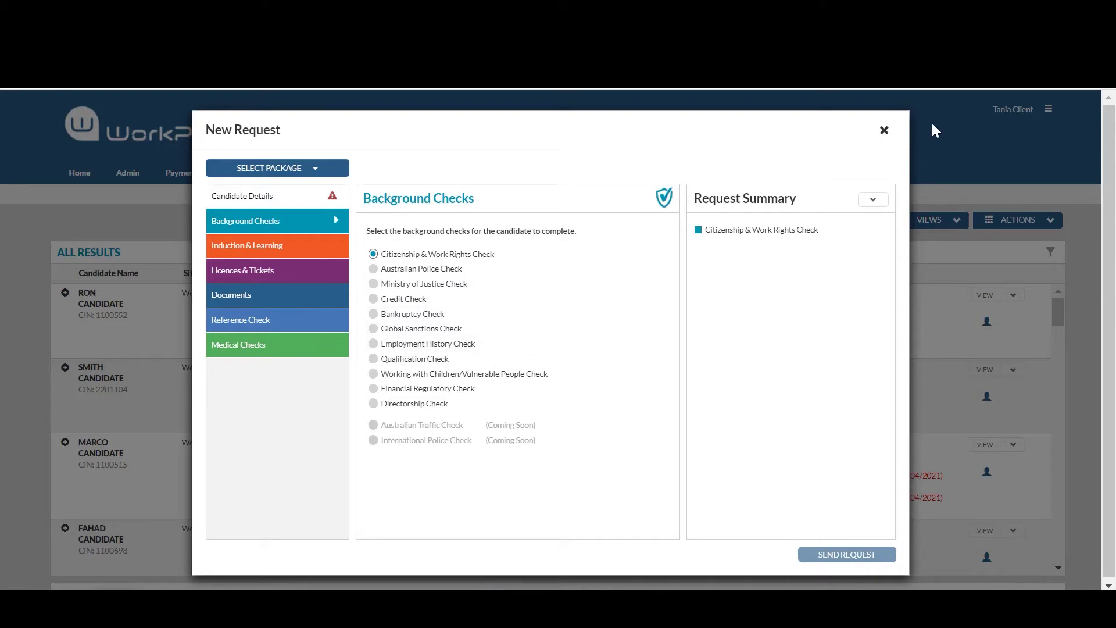
pyautogui.click(883, 132)
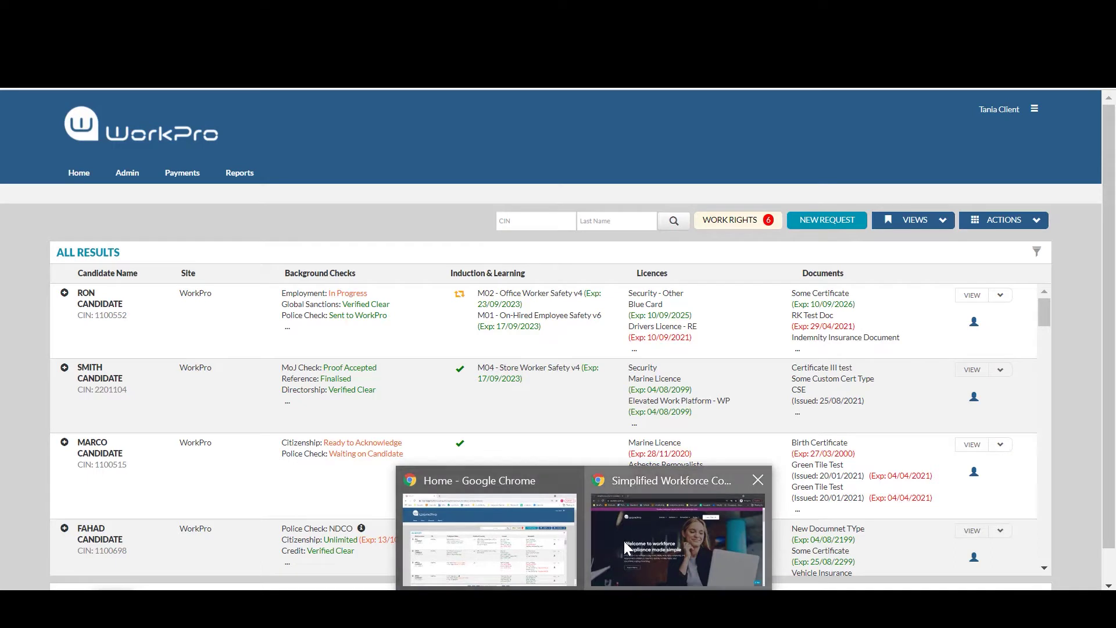
# Step: Switch to the WorkPro website window and open the login form for Australian users
pyautogui.click(623, 541)
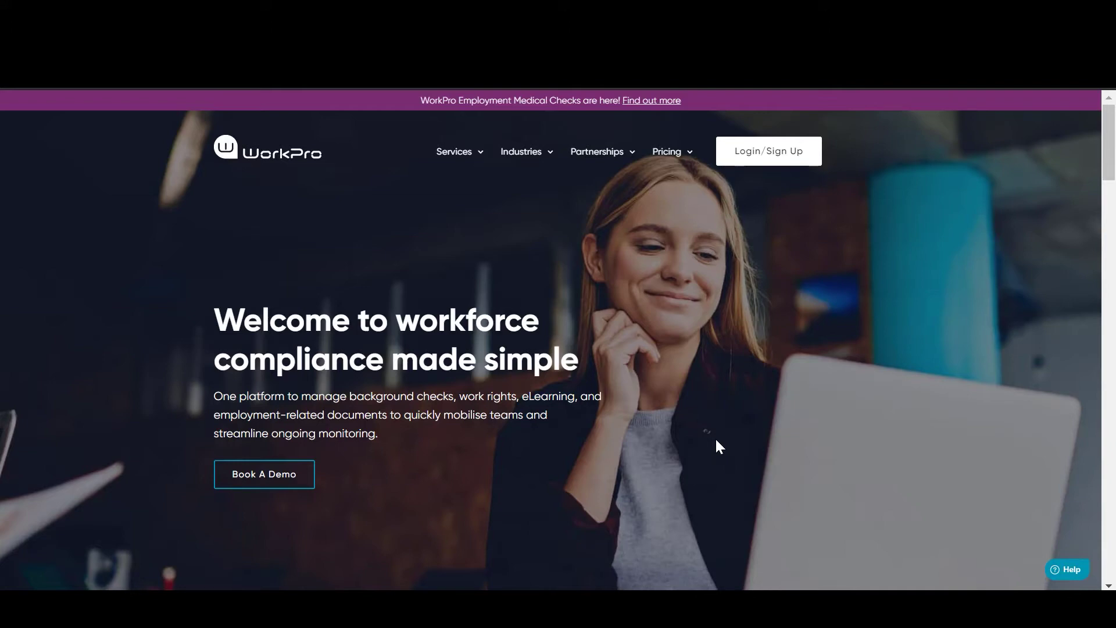
pyautogui.click(785, 152)
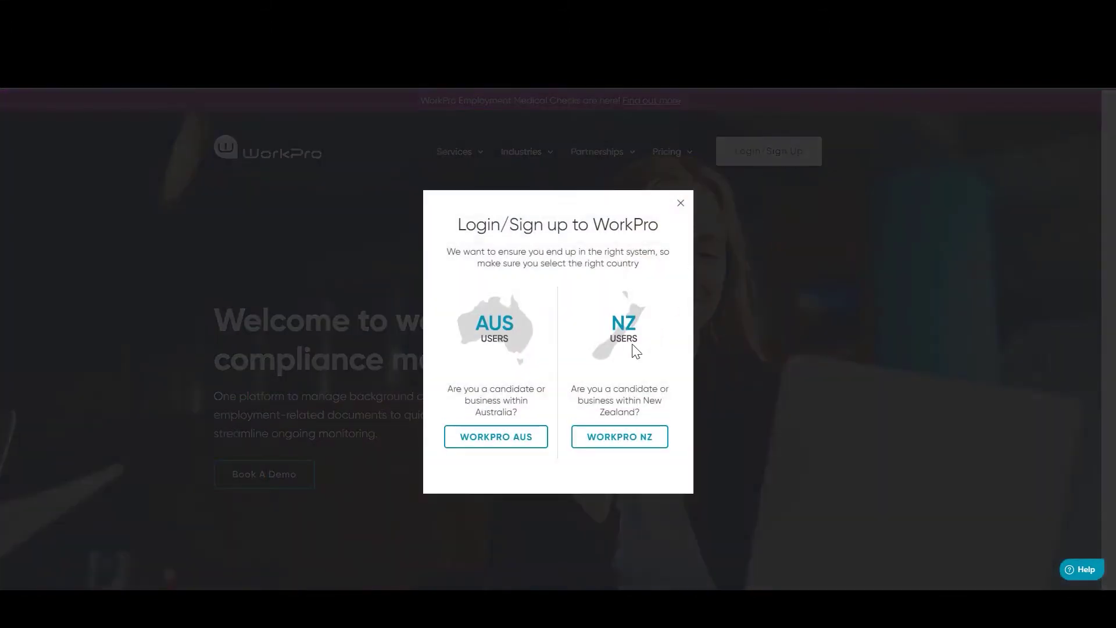
pyautogui.click(485, 443)
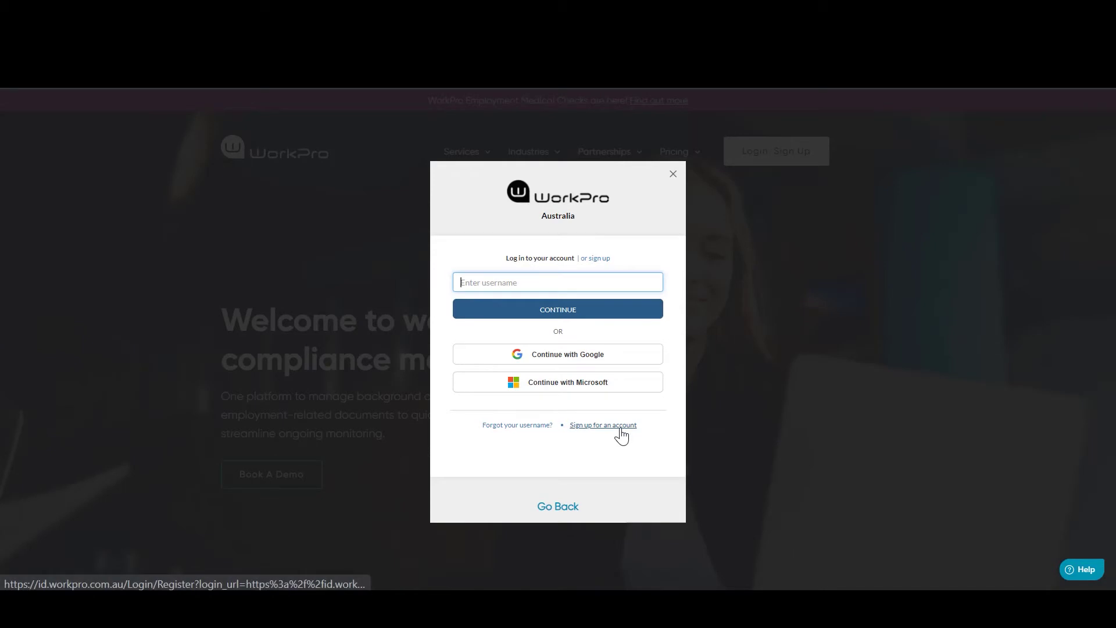
# Step: Log in to the demo candidate account with its saved username and account password
pyautogui.click(549, 280)
pyautogui.click(517, 380)
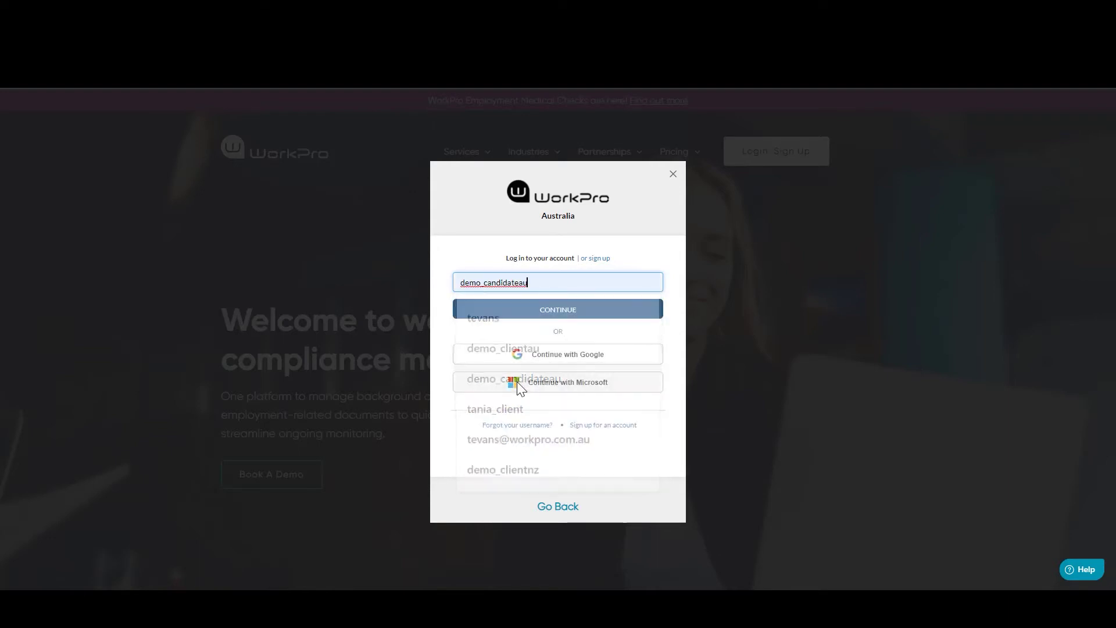
pyautogui.click(566, 309)
pyautogui.click(529, 312)
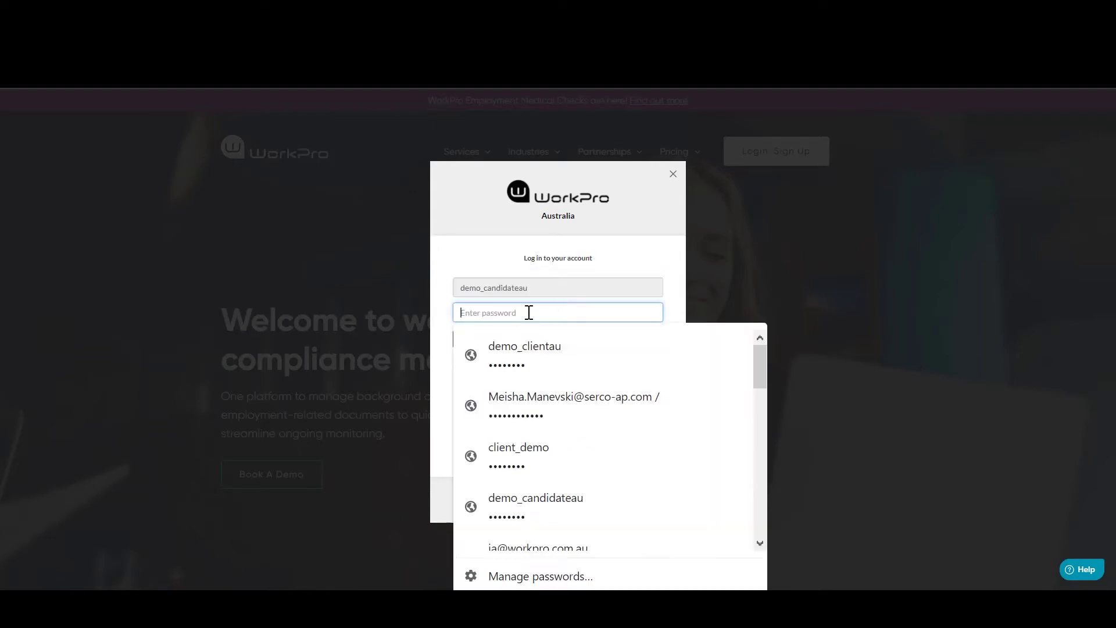
pyautogui.click(555, 498)
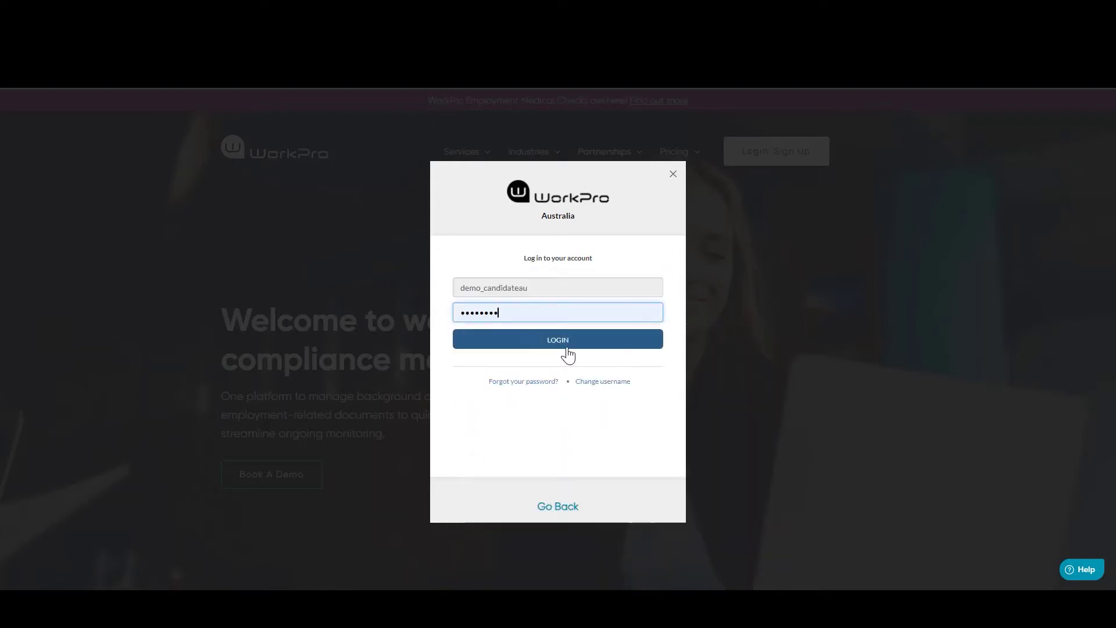
pyautogui.click(566, 344)
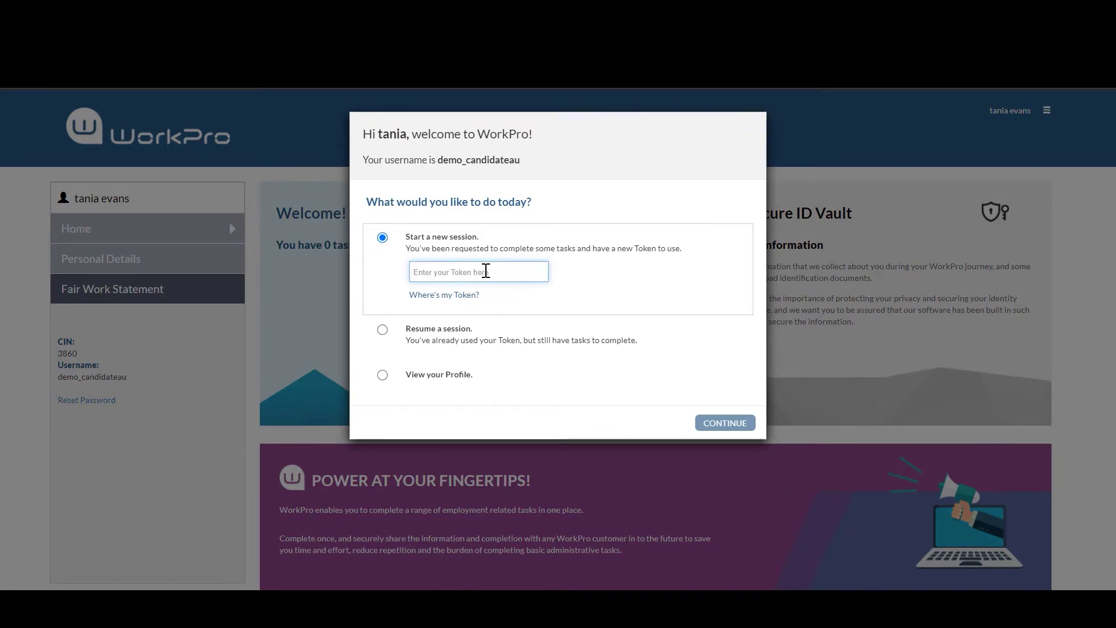
# Step: Resume the candidate's existing session and open the list of requested background checks
pyautogui.click(456, 330)
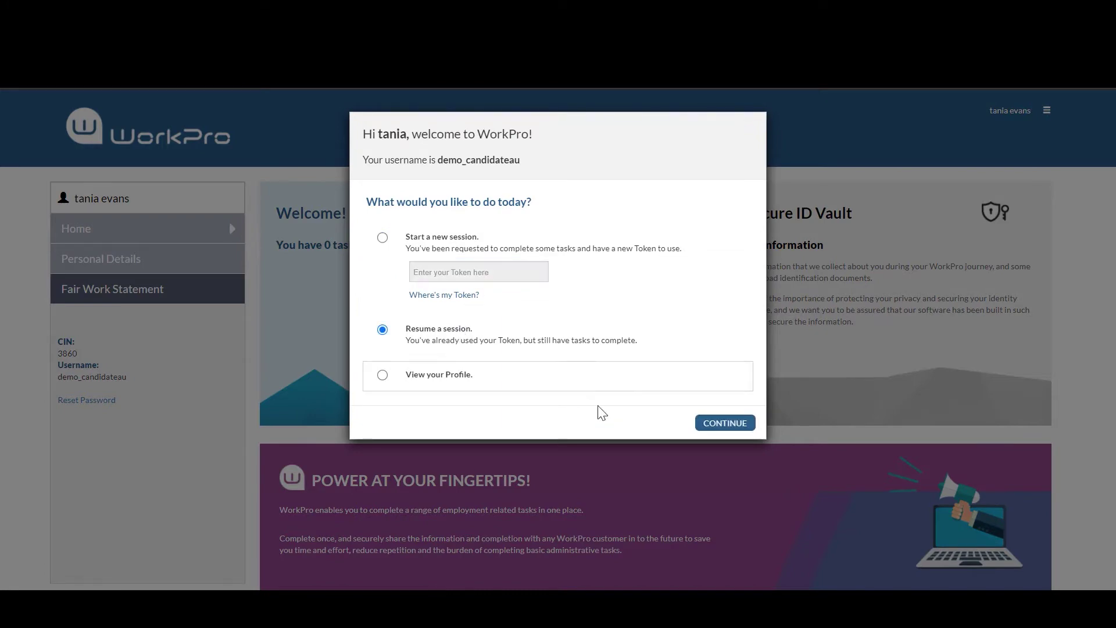
pyautogui.click(724, 427)
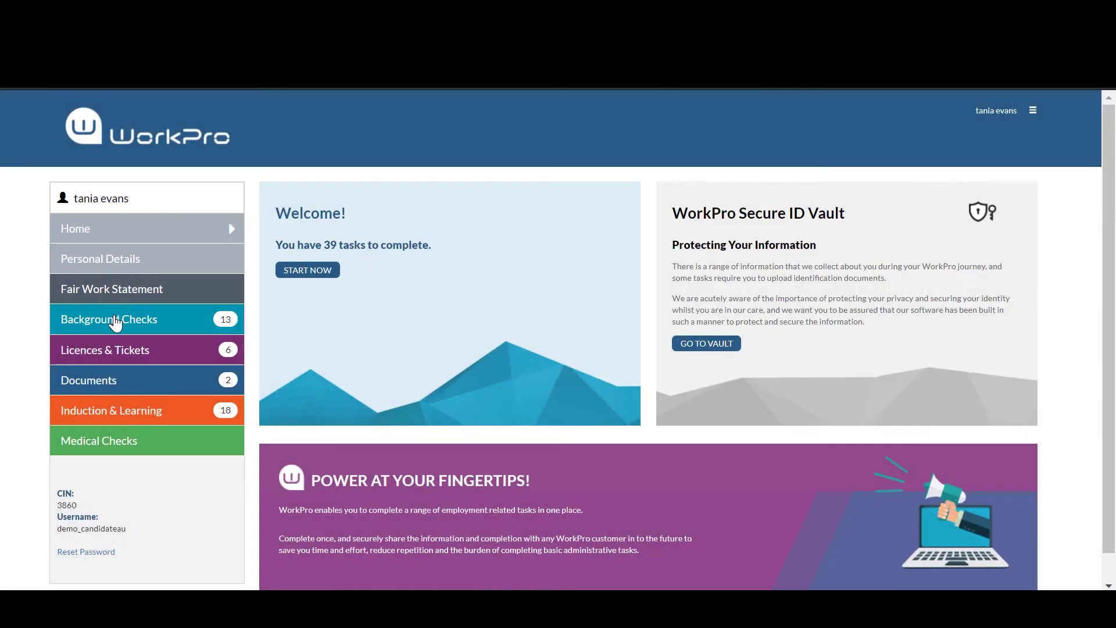
pyautogui.click(115, 321)
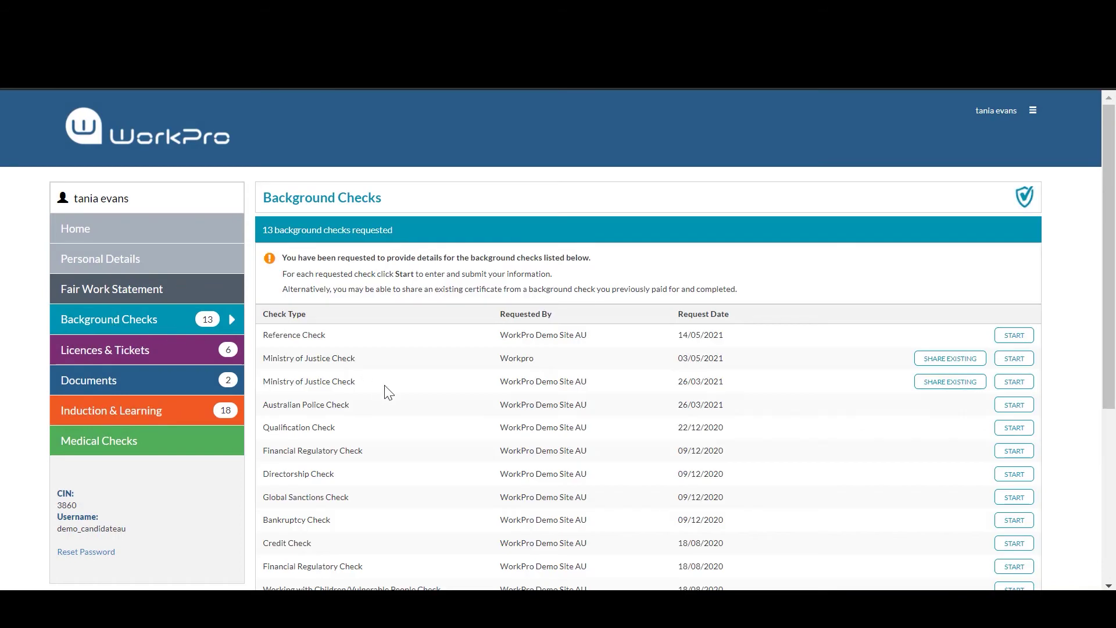
# Step: Open the requested Citizenship & Work Rights Check and review the Australian citizen form with Australian Birth Certificate as the citizenship document
pyautogui.scroll(-2, 387, 390)
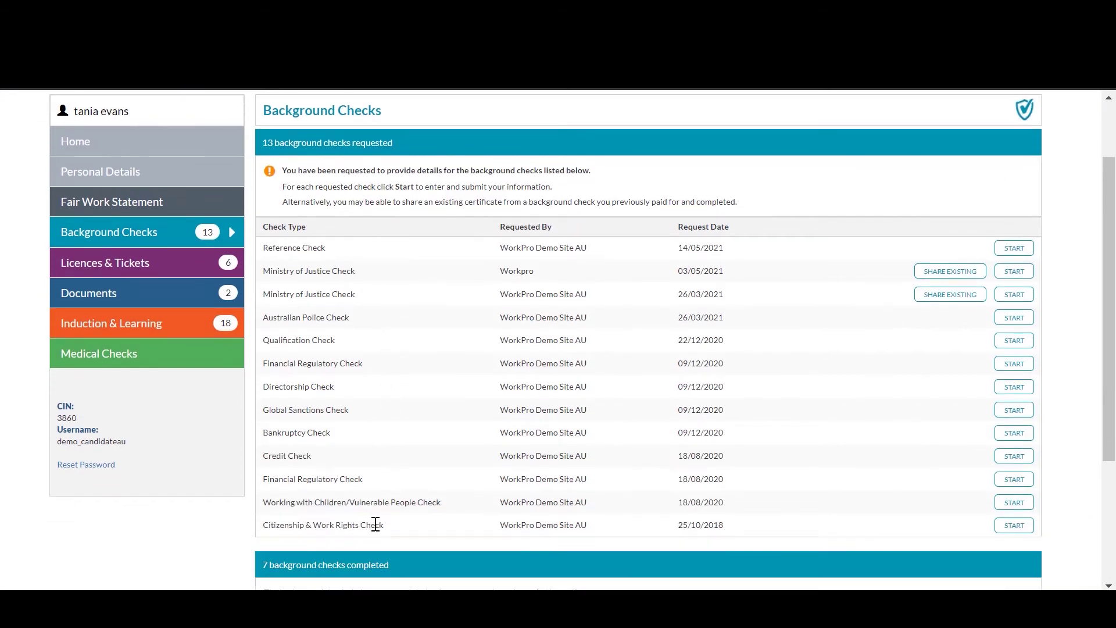
pyautogui.click(1015, 526)
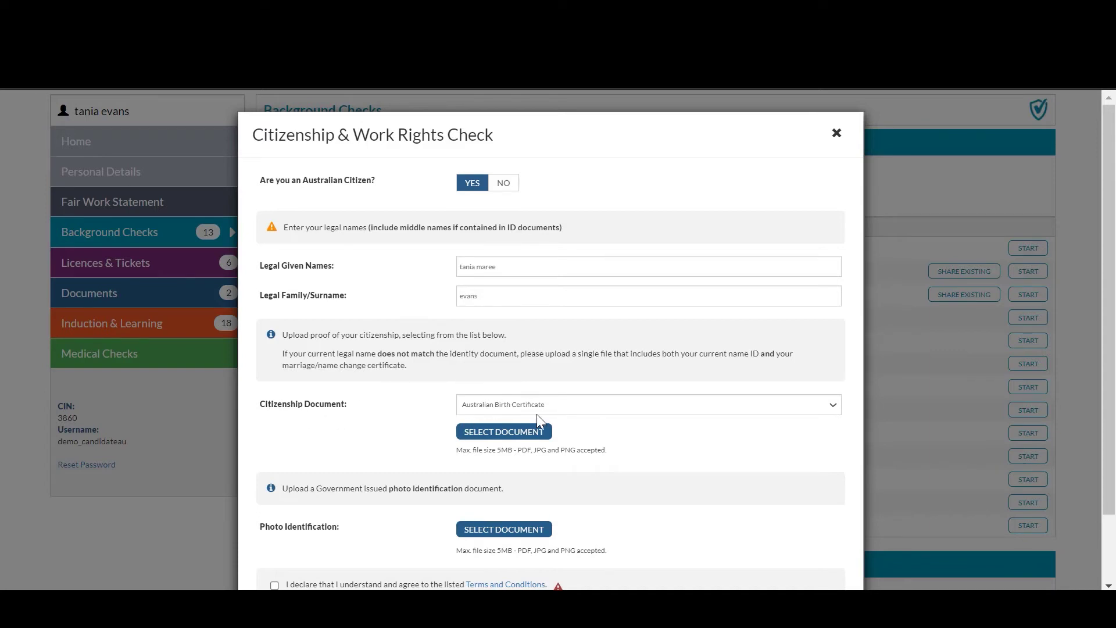
pyautogui.click(568, 410)
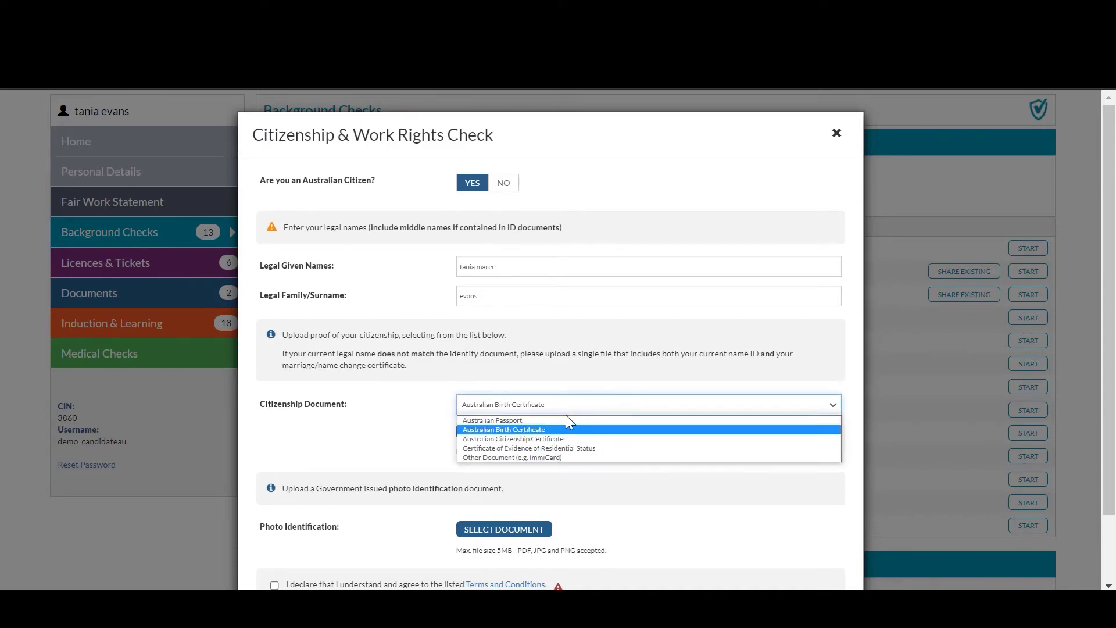
pyautogui.click(554, 430)
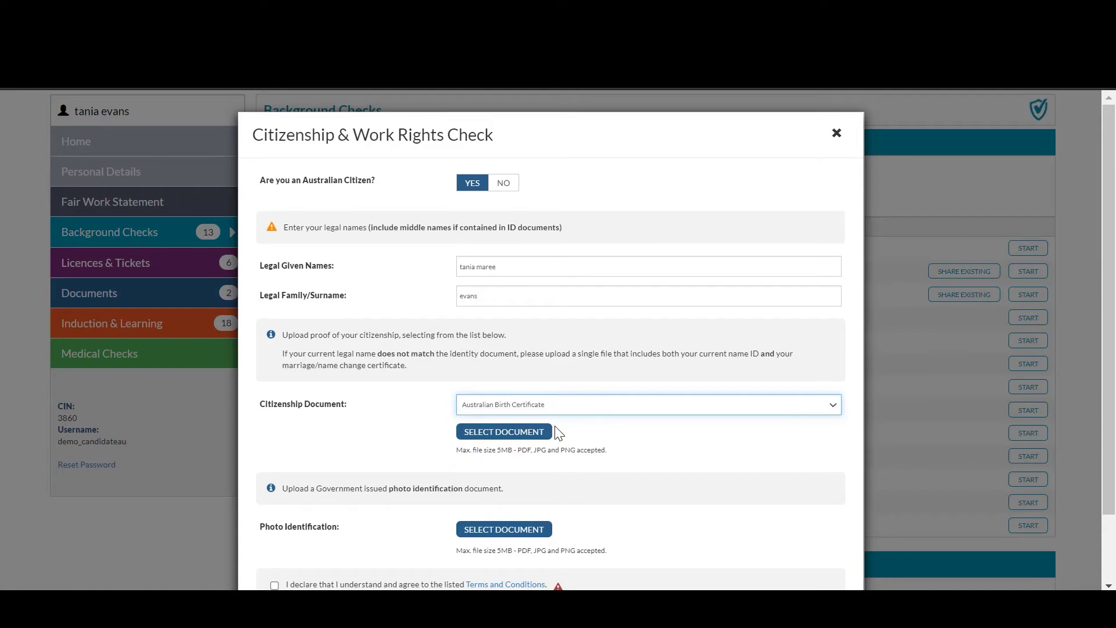
pyautogui.scroll(-2, 337, 401)
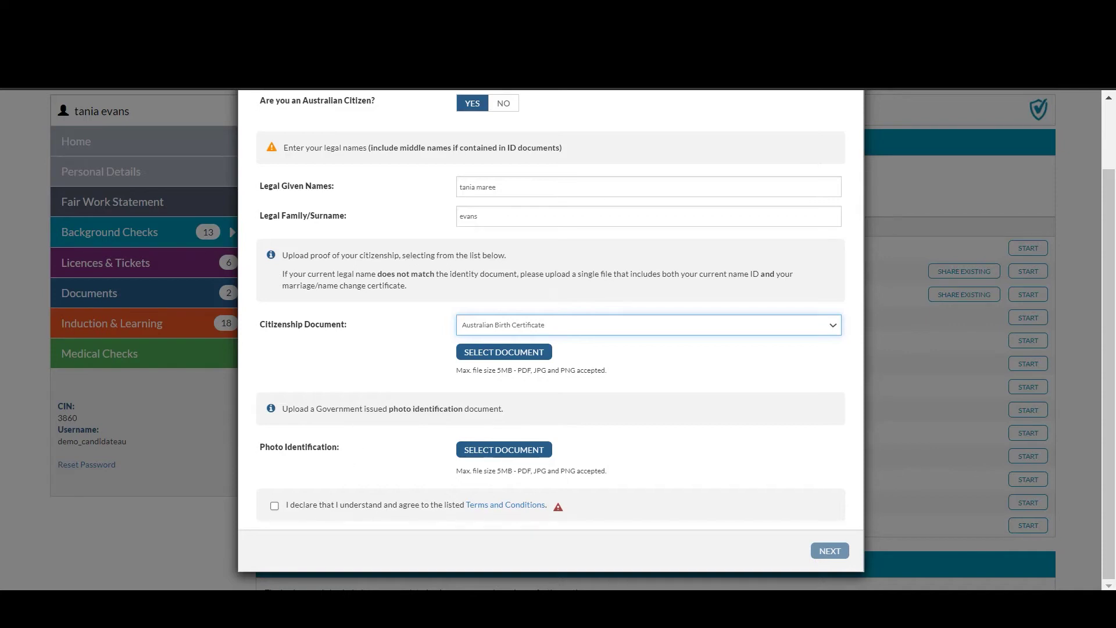
# Step: Answer No to Australian citizenship to review the passport and ImmiCard fields, and close the check without submitting
pyautogui.click(503, 104)
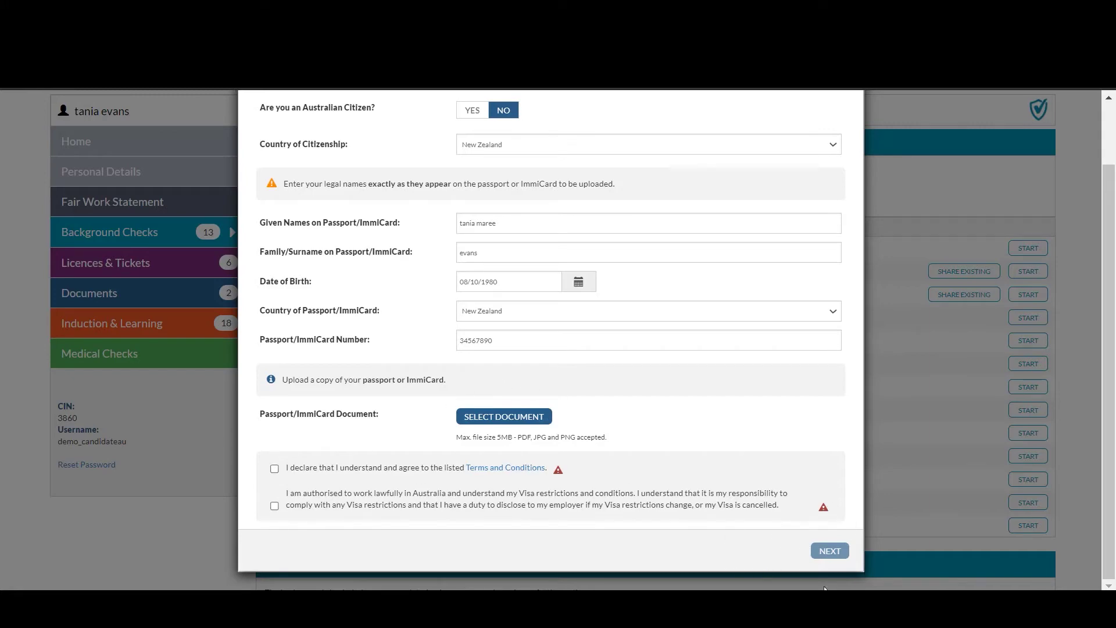
pyautogui.scroll(2, 871, 360)
pyautogui.click(836, 133)
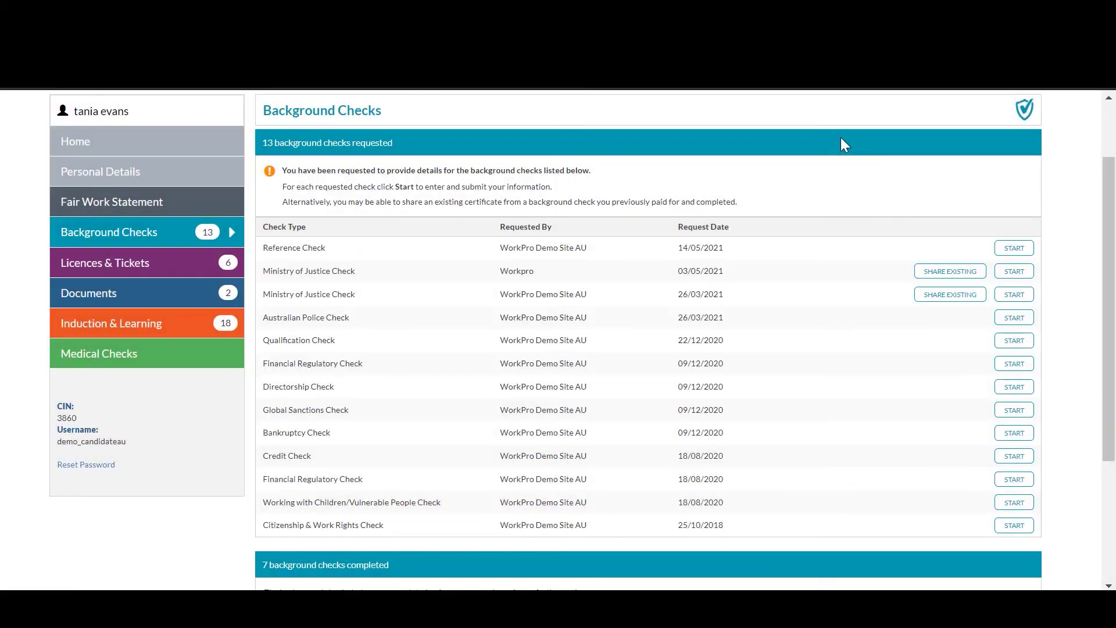
# Step: Switch back to the client portal window and filter the candidates by Citizenship & Work Rights checks for Australian Citizen
pyautogui.moveTo(584, 605)
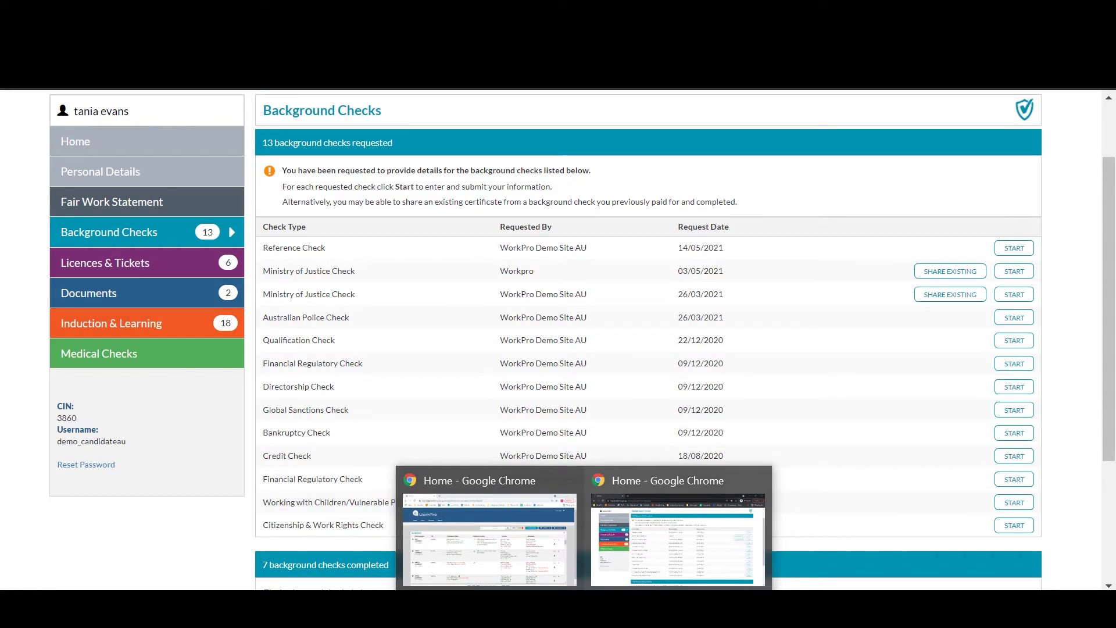
pyautogui.click(498, 581)
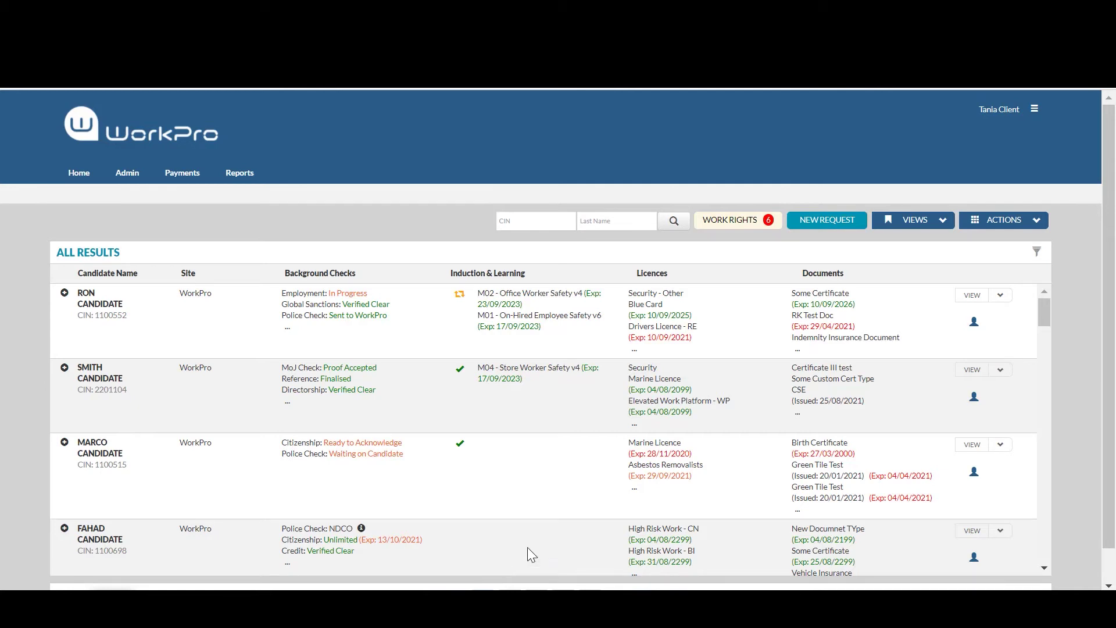
pyautogui.click(1038, 255)
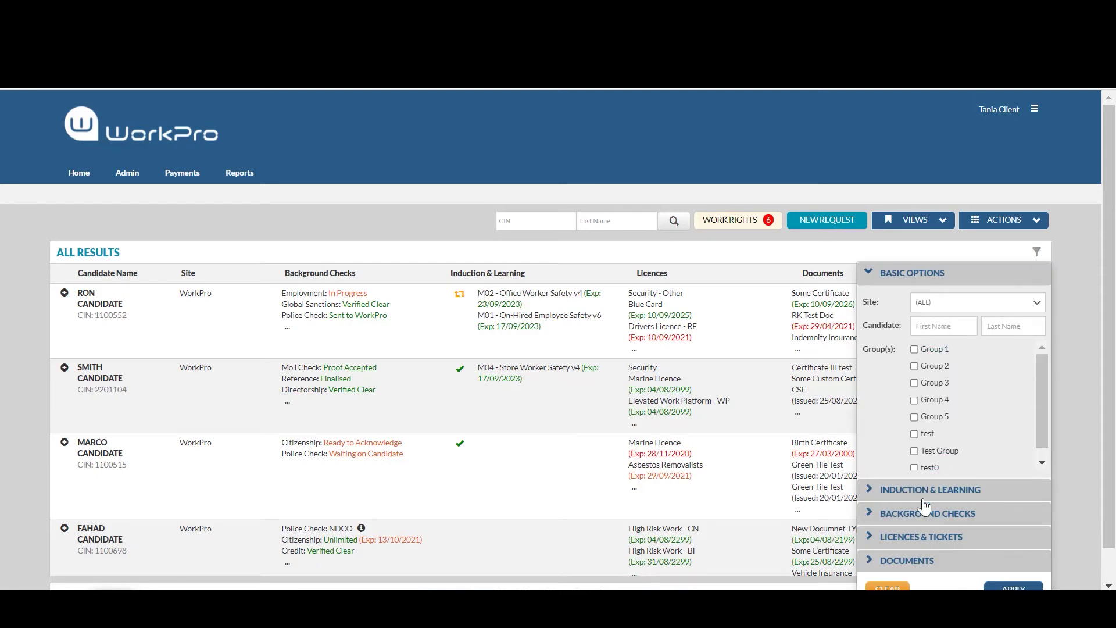
pyautogui.click(917, 519)
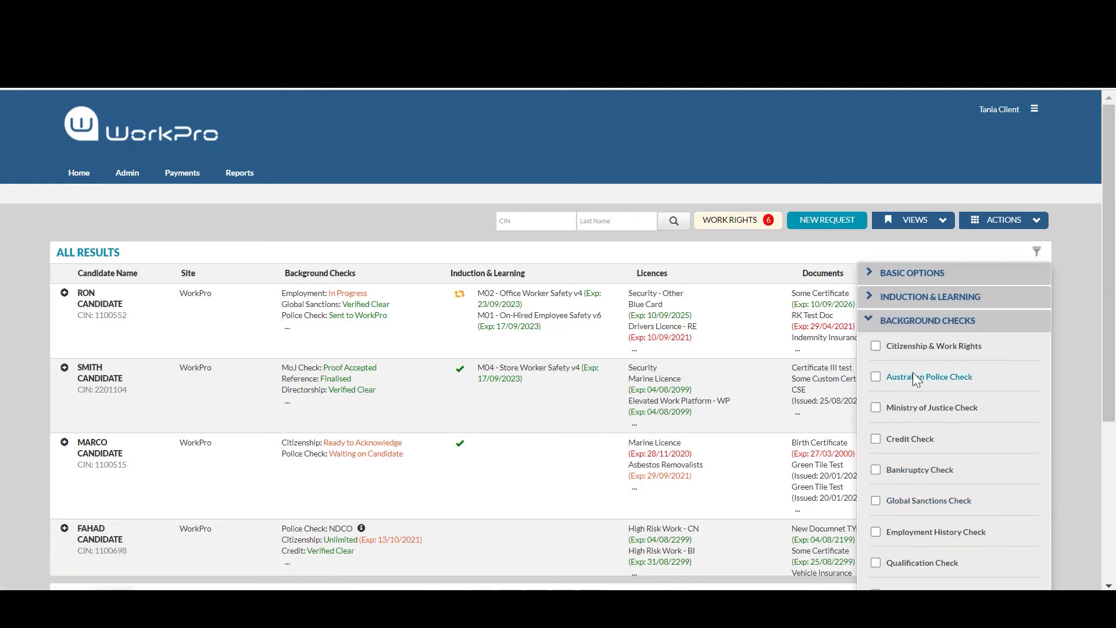
pyautogui.click(906, 349)
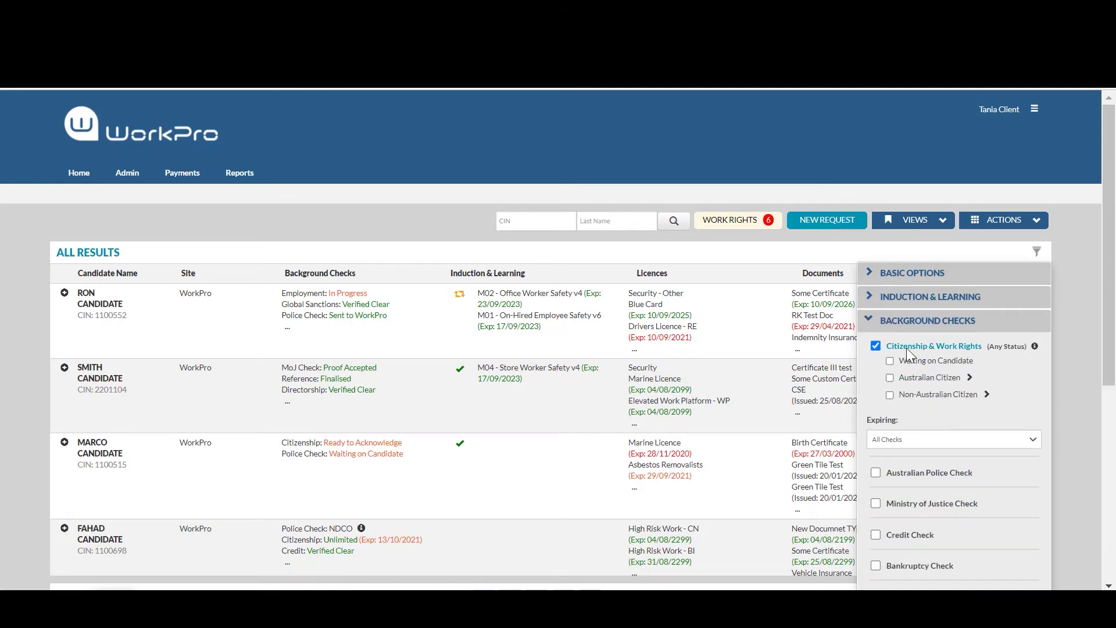
pyautogui.click(906, 377)
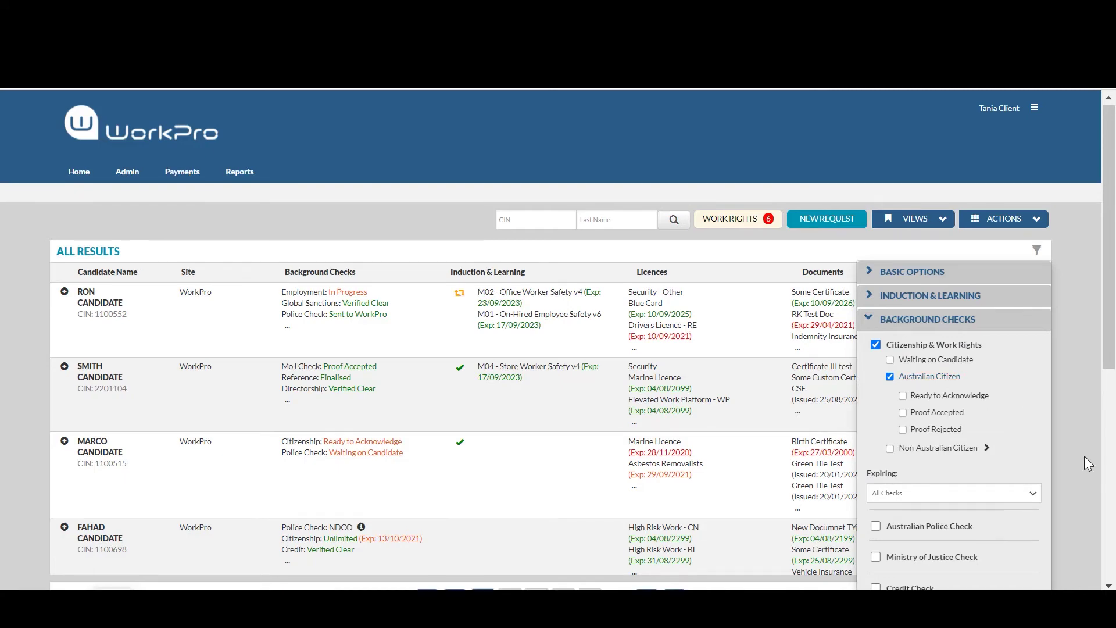
pyautogui.scroll(-5, 1083, 456)
pyautogui.scroll(-3, 1075, 490)
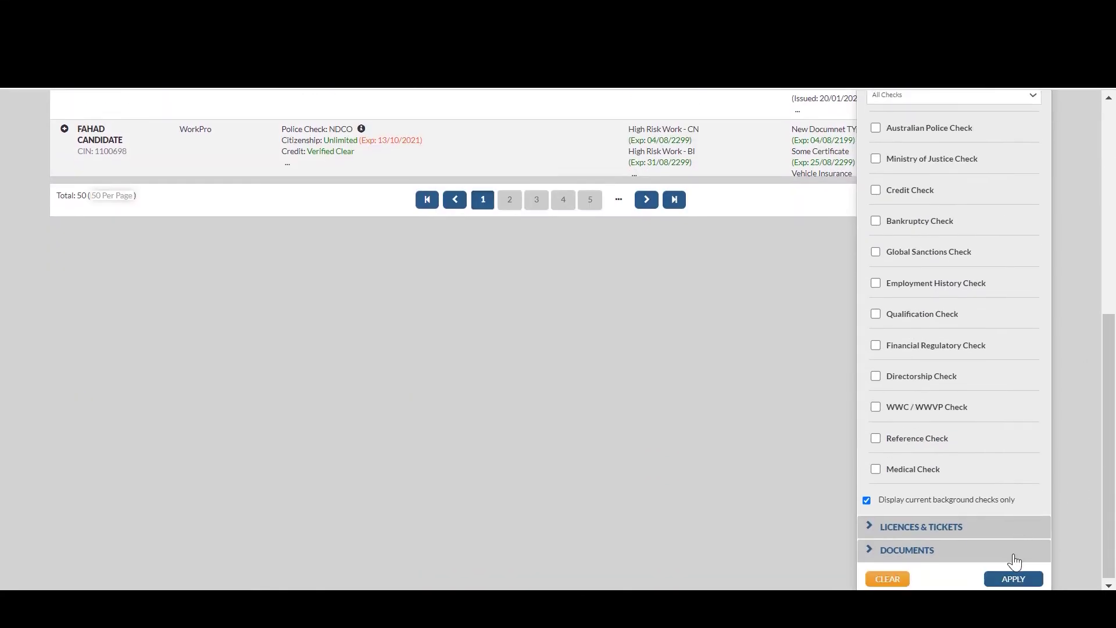
pyautogui.click(1009, 580)
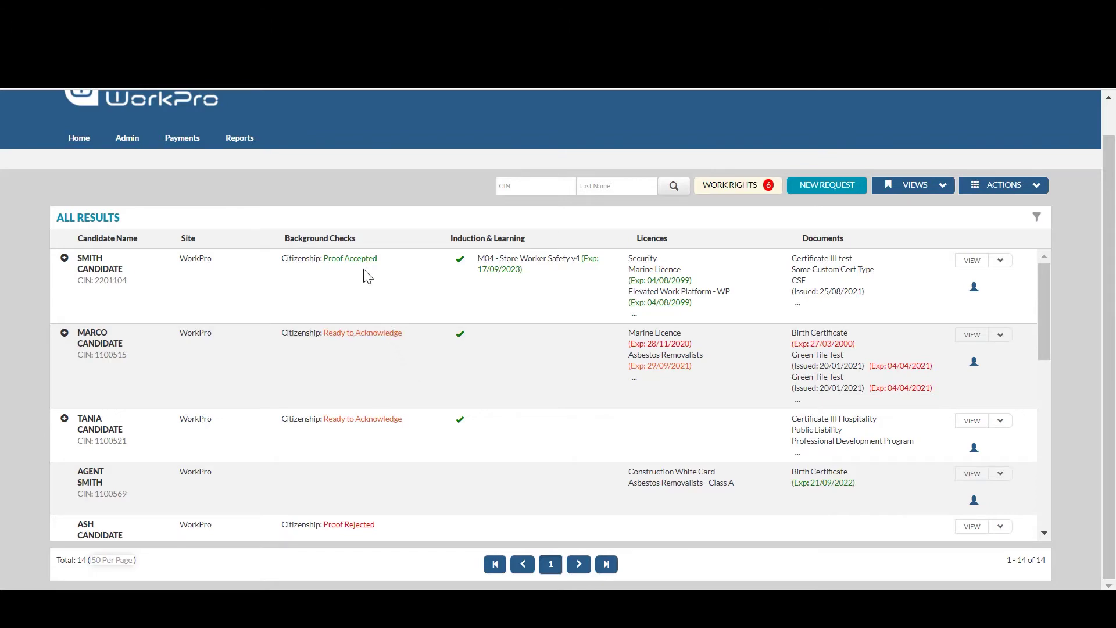
# Step: Examine the Ready to Acknowledge citizenship check of the second listed candidate down to its declaration, and close it without submitting
pyautogui.click(343, 337)
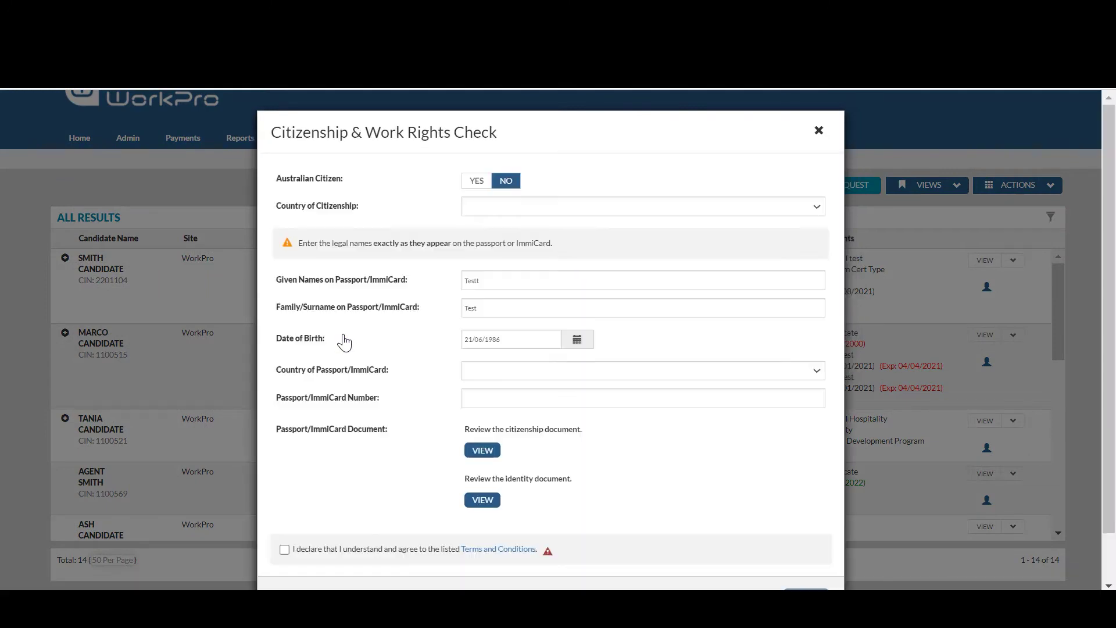
pyautogui.scroll(-2, 581, 407)
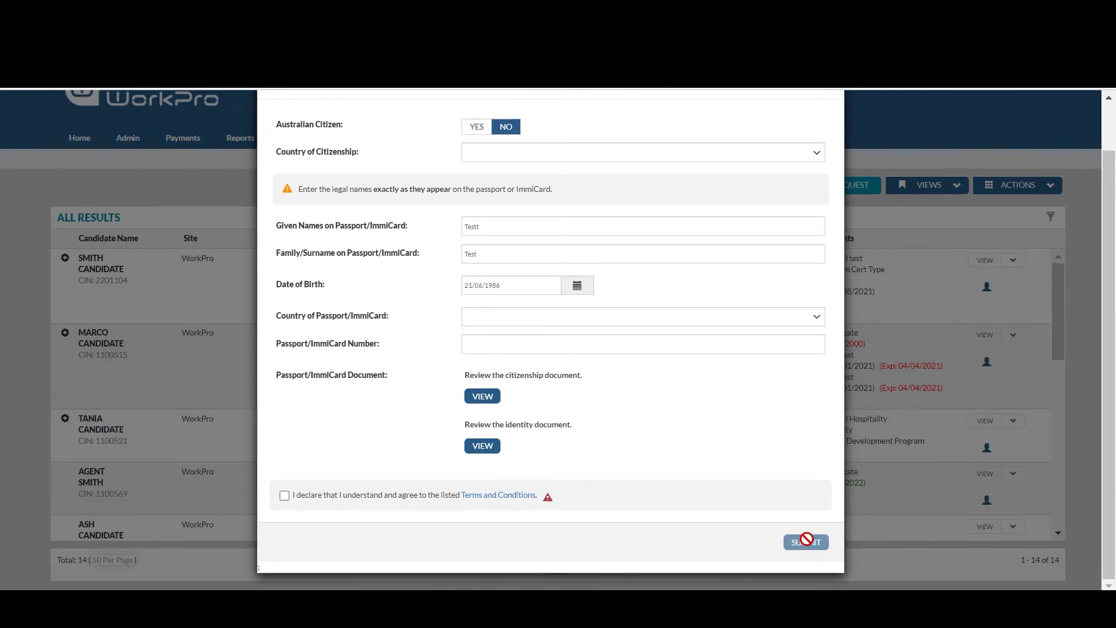
pyautogui.scroll(2, 814, 360)
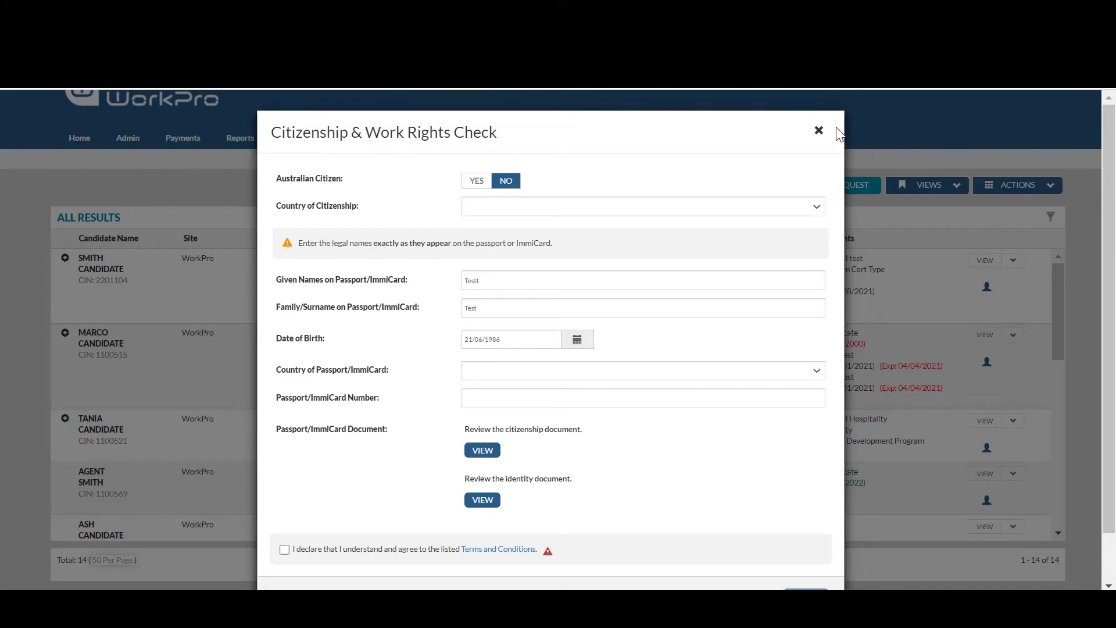
pyautogui.click(820, 133)
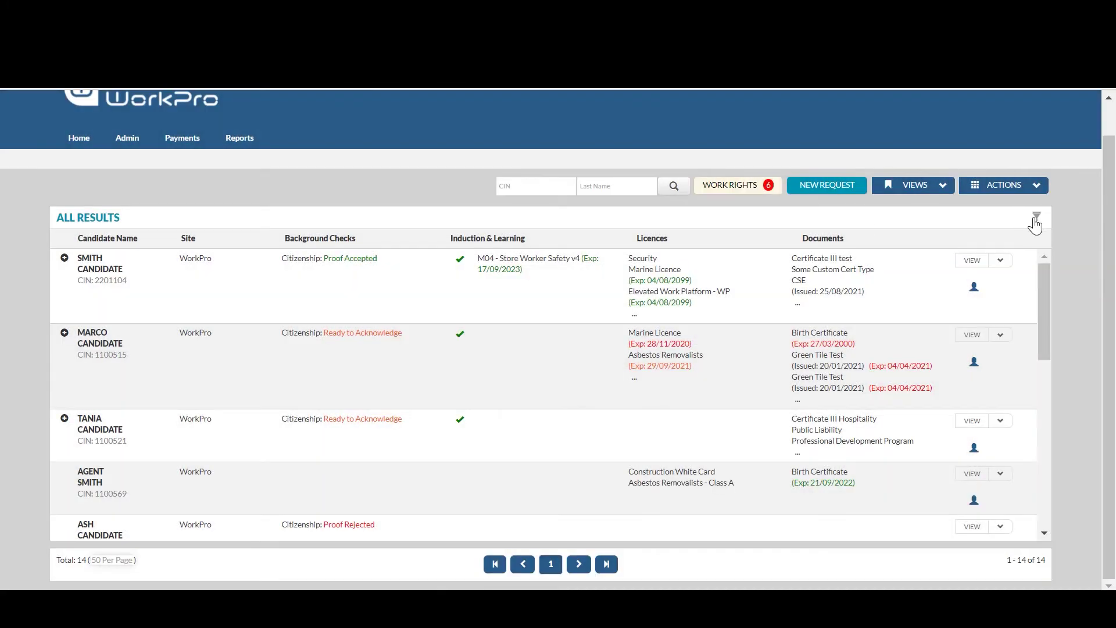
# Step: Filter the candidates by Citizenship & Work Rights checks for Non-Australian Citizen with status Ready to Submit instead of Australian Citizen
pyautogui.click(1036, 219)
pyautogui.click(890, 343)
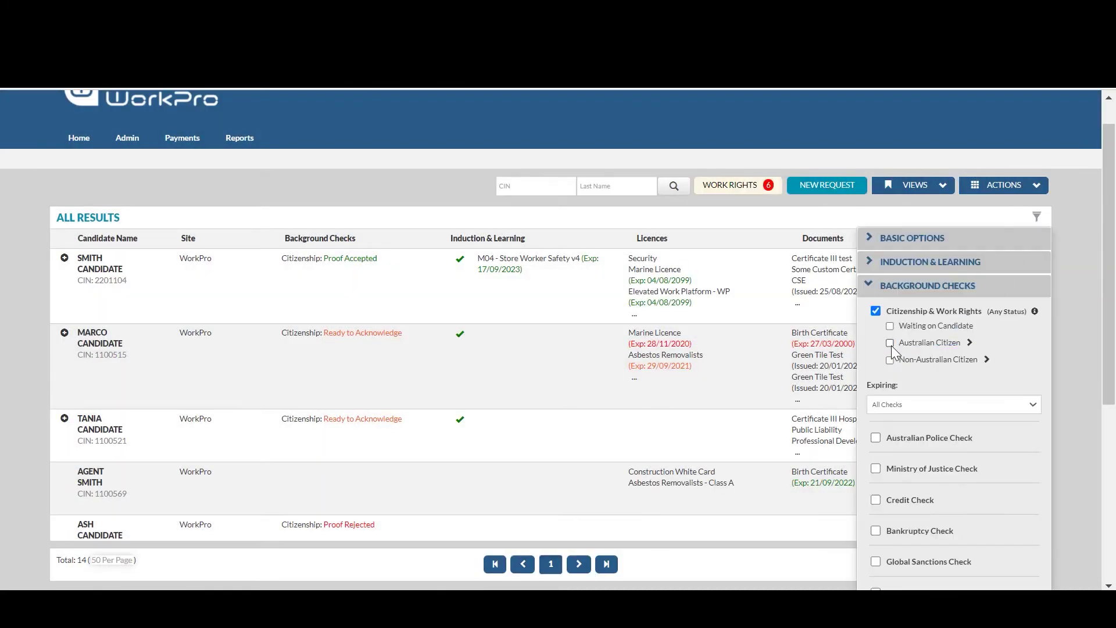
pyautogui.click(889, 360)
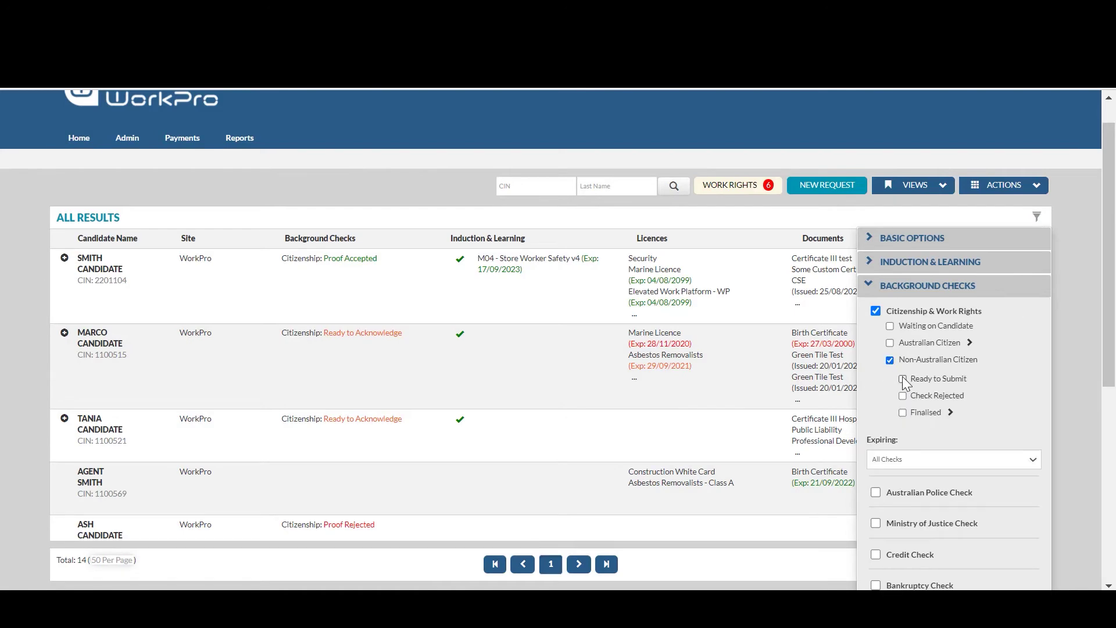
pyautogui.scroll(-5, 1079, 448)
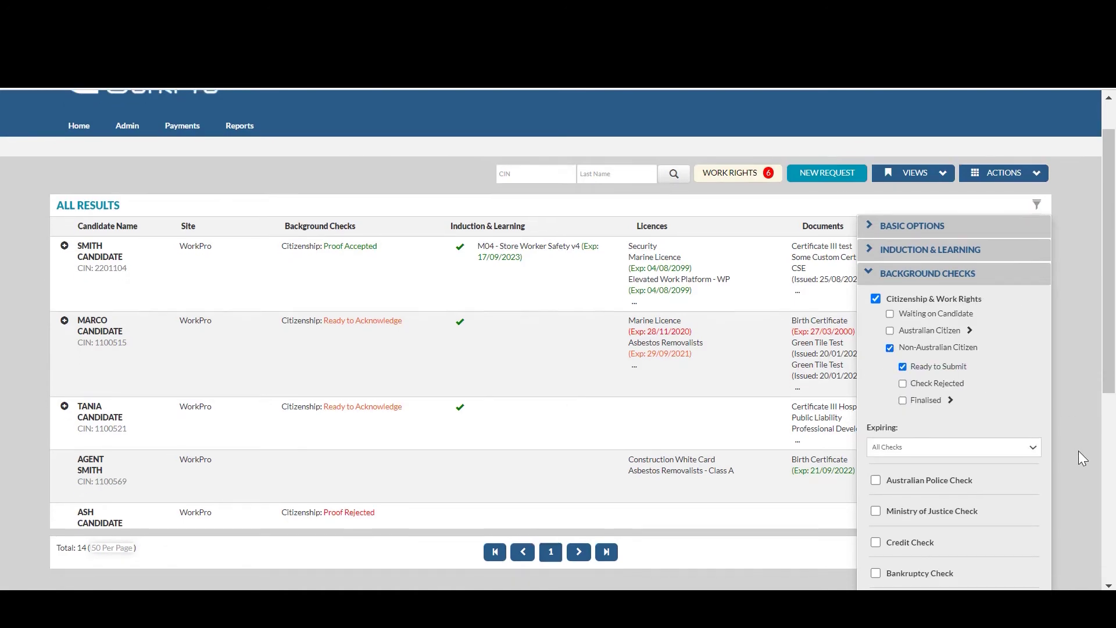
pyautogui.click(1016, 575)
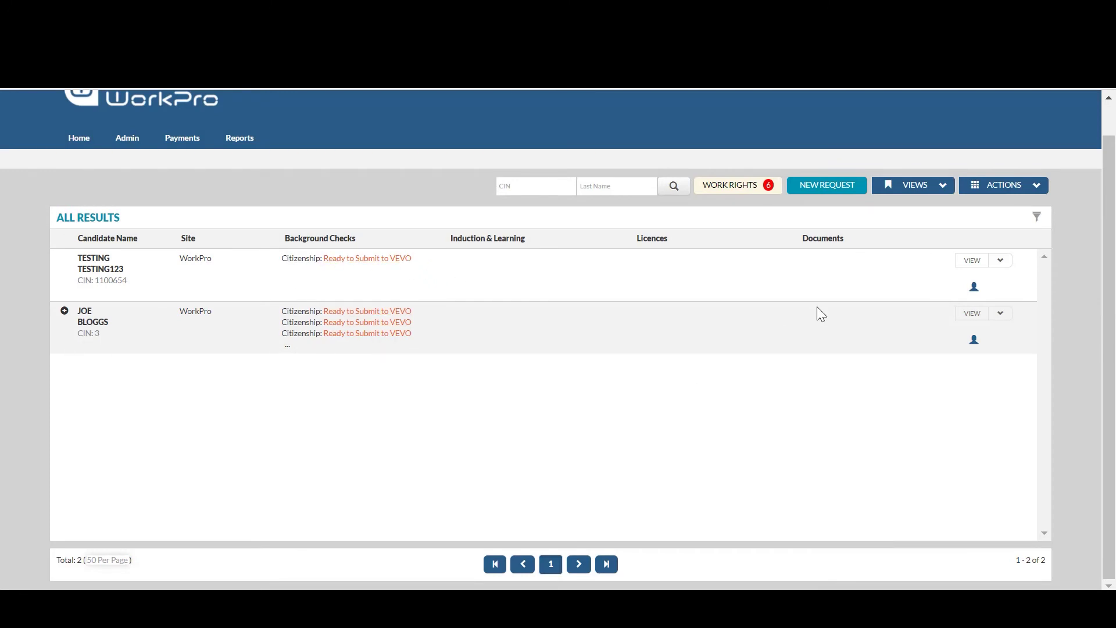
# Step: Fill in a Bulk VEVO Check for all listed candidates with automatic reminders and the declaration accepted, and close it without submitting
pyautogui.click(1037, 186)
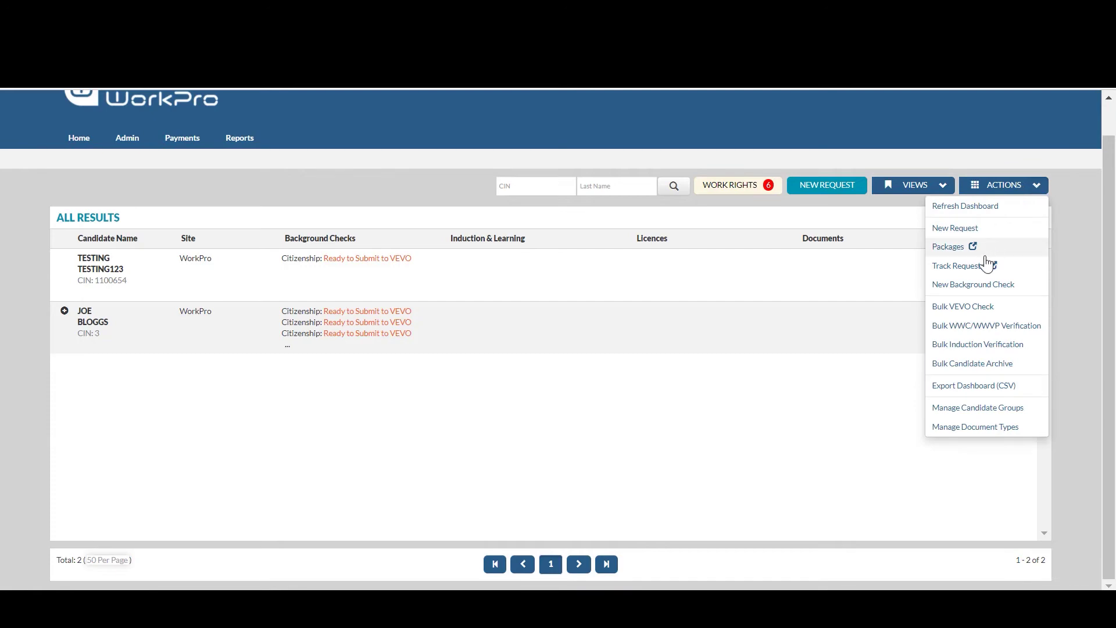
pyautogui.click(953, 308)
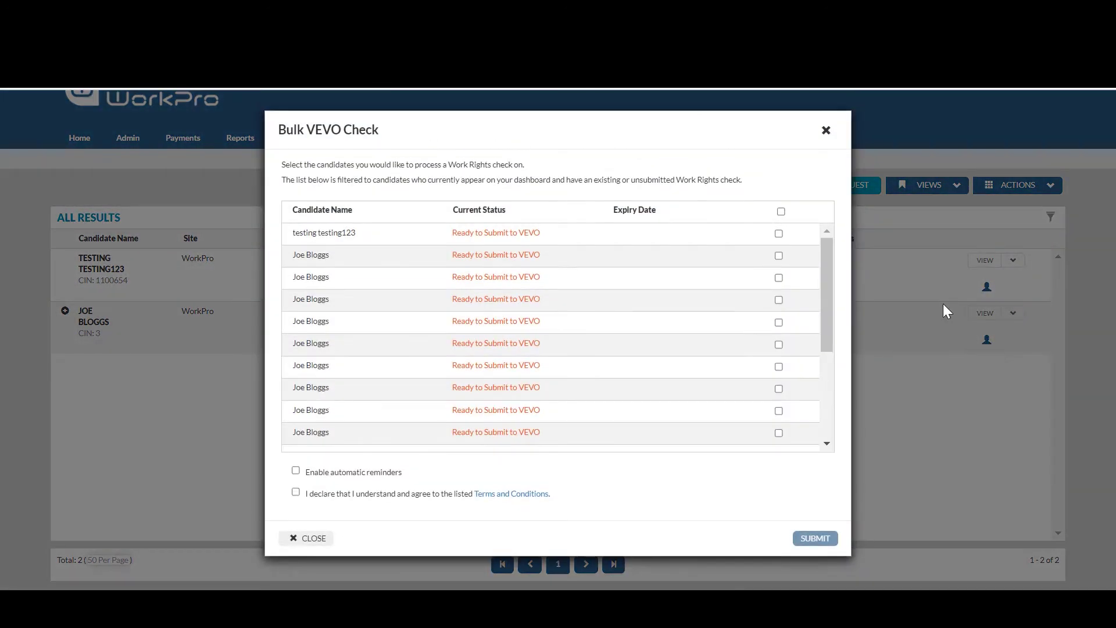
pyautogui.click(781, 213)
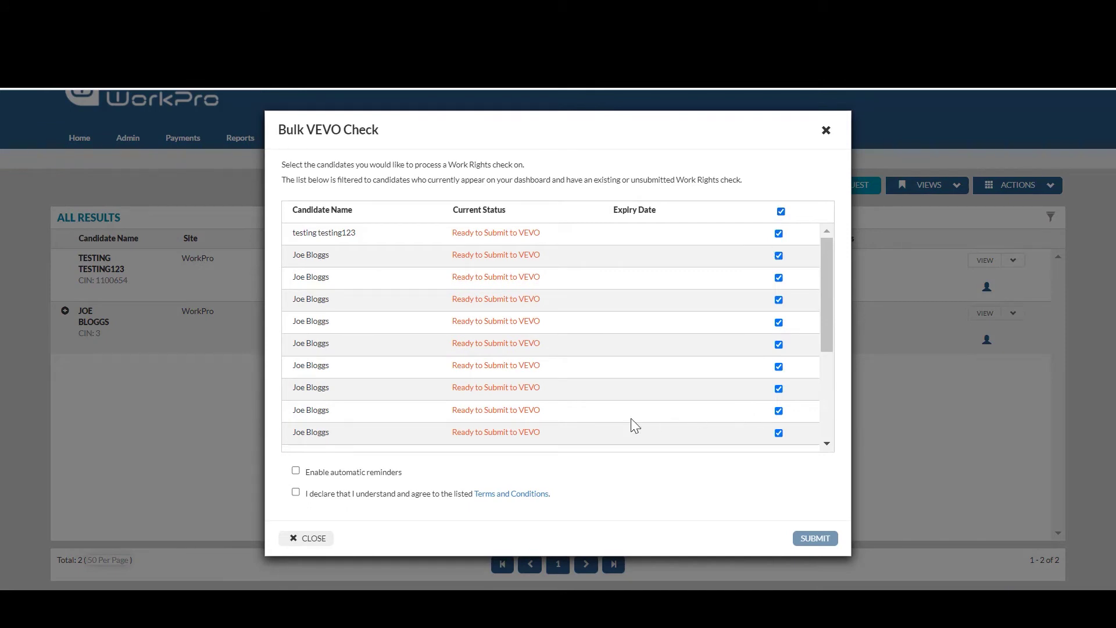
pyautogui.click(296, 492)
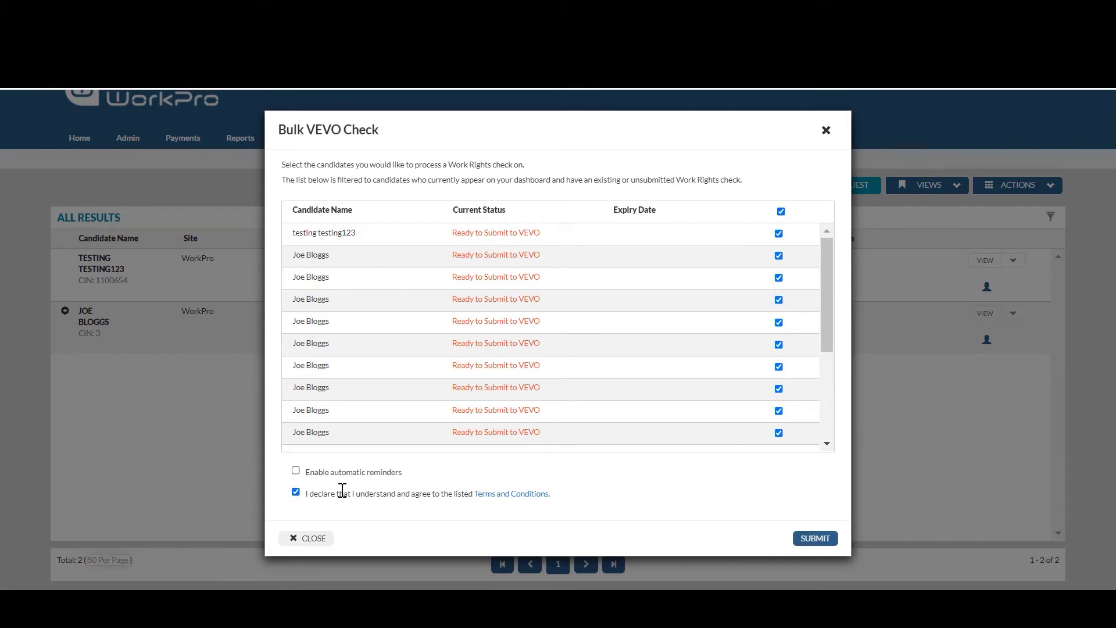
pyautogui.click(295, 471)
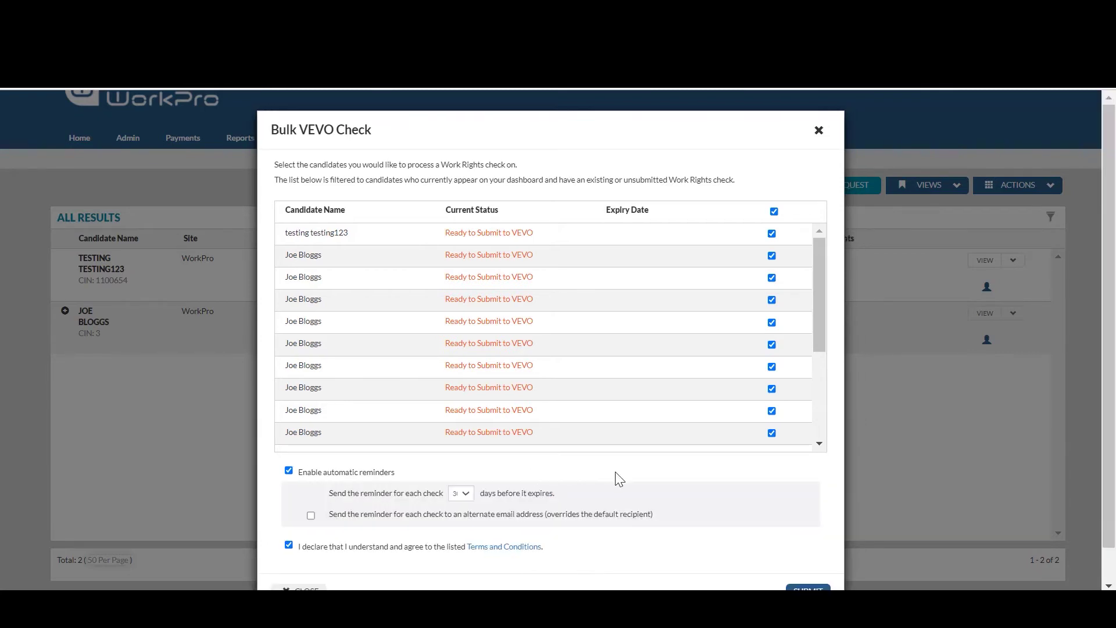
pyautogui.scroll(-1, 615, 476)
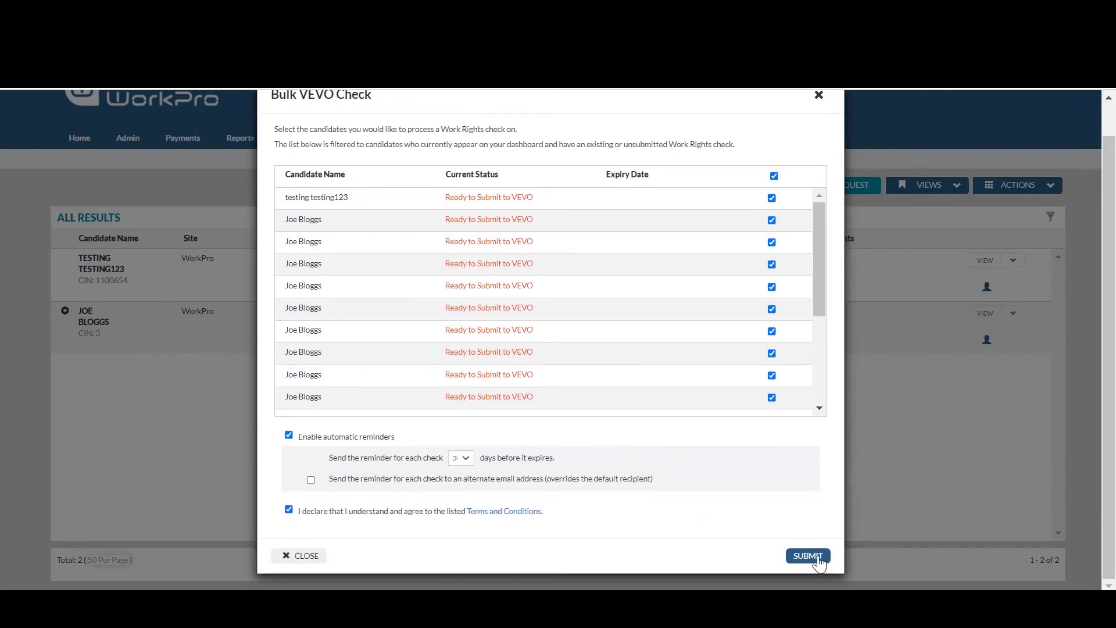
pyautogui.scroll(1, 763, 480)
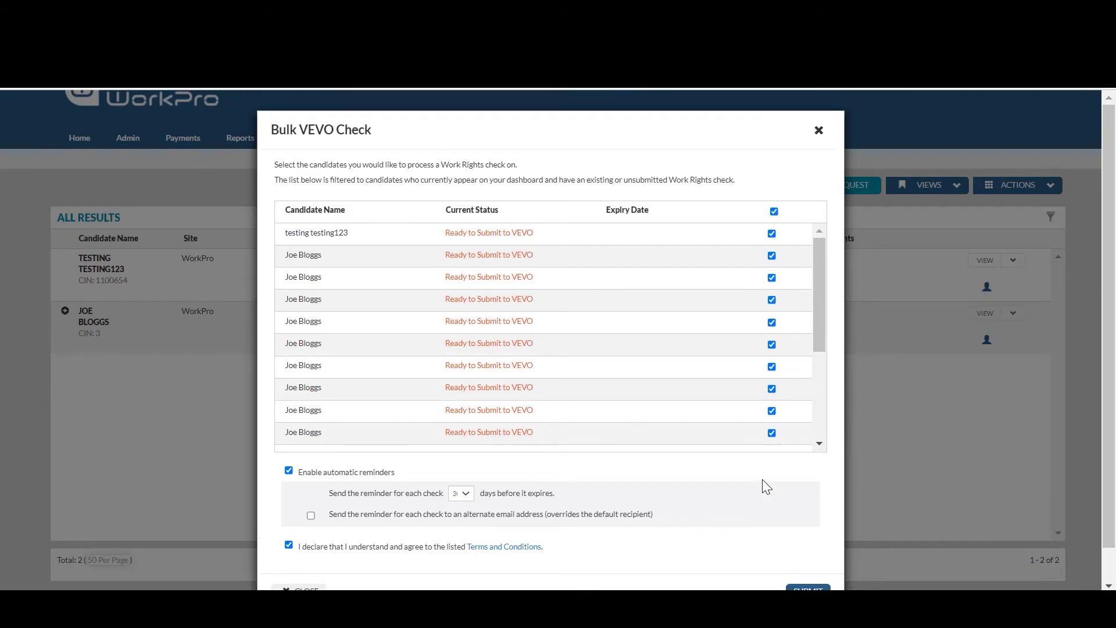
pyautogui.click(819, 131)
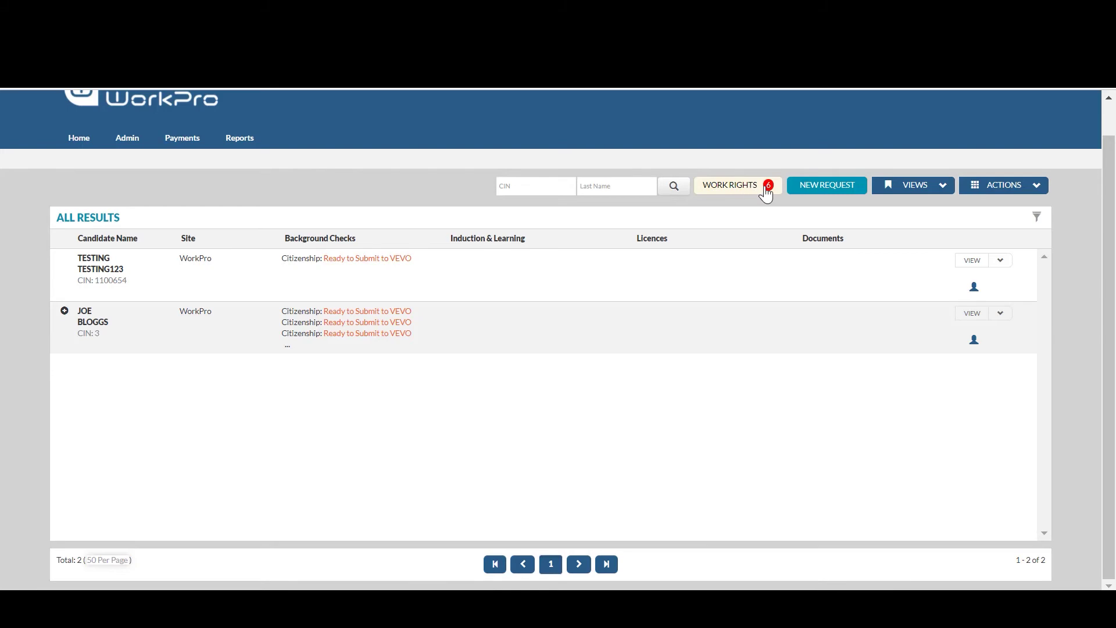
# Step: In the Work Rights polling alerts, try individual archive and new-check selections, choose Process New Check for all, accept the declaration, and close without submitting
pyautogui.click(736, 185)
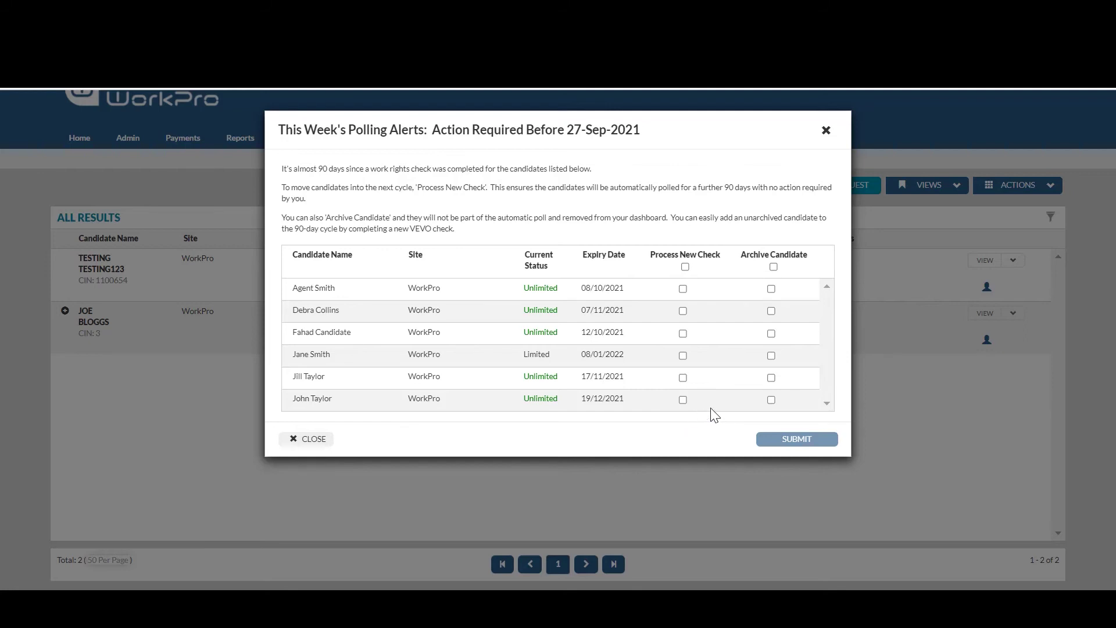
pyautogui.click(771, 289)
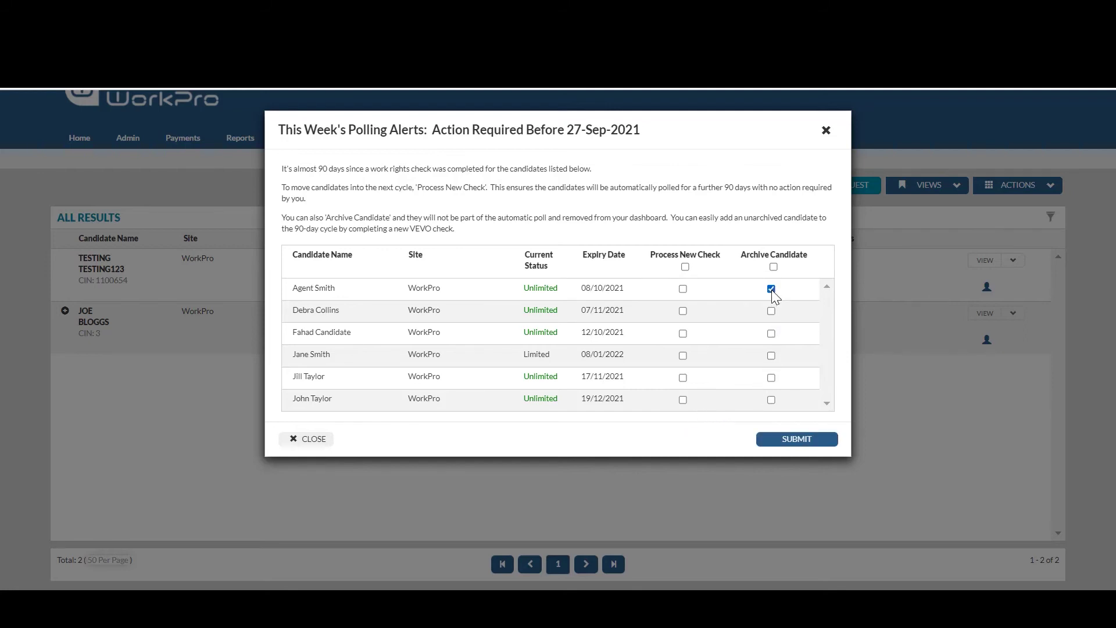
pyautogui.click(682, 333)
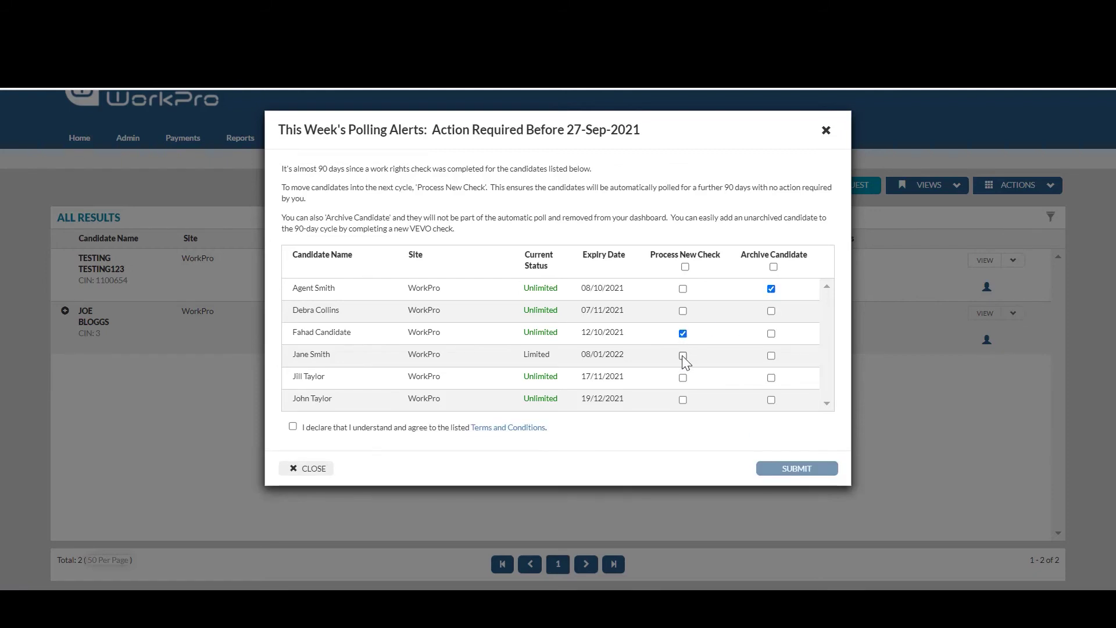
pyautogui.click(682, 355)
pyautogui.click(686, 268)
pyautogui.click(292, 426)
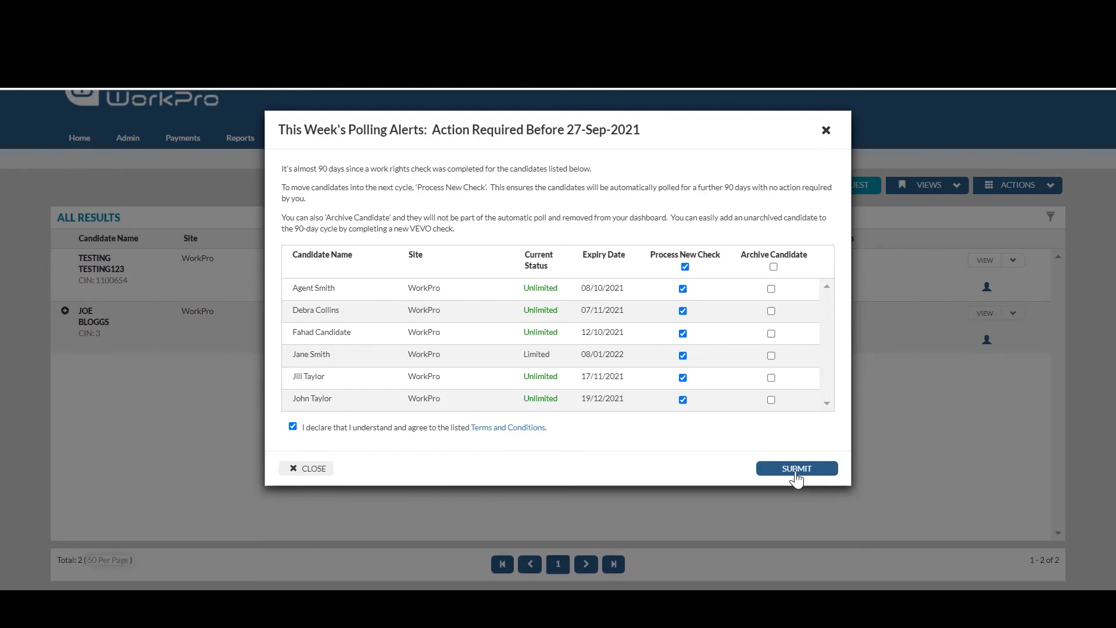
pyautogui.click(827, 134)
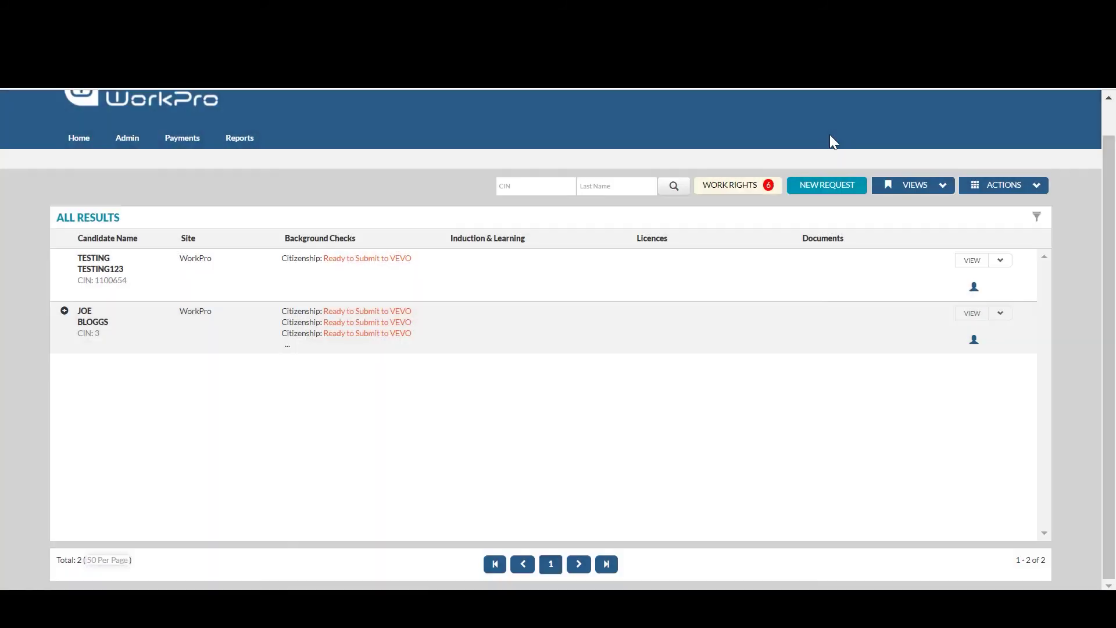
# Step: Change the Non-Australian Citizen filter status from Ready to Submit to Finalised and apply it to the candidate list
pyautogui.click(1036, 217)
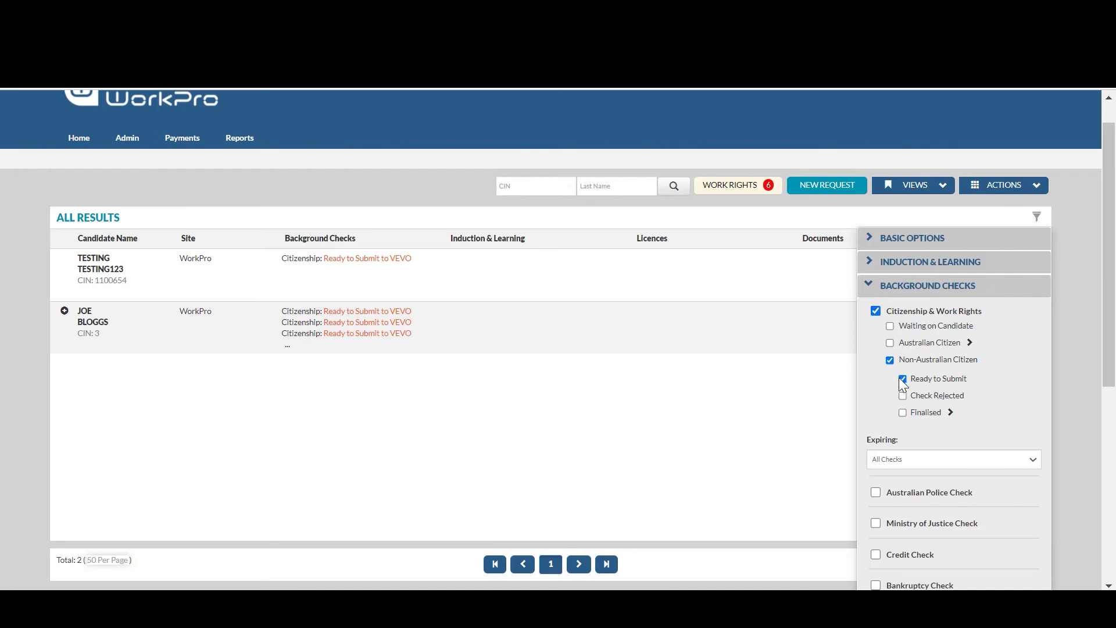
pyautogui.click(902, 413)
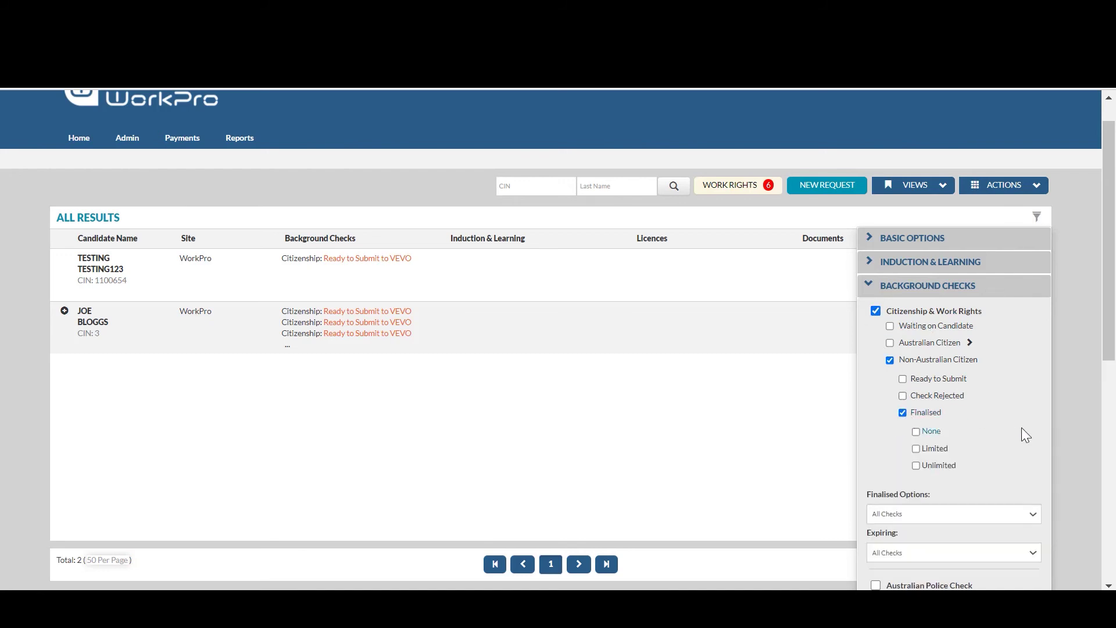
pyautogui.scroll(-8, 1029, 433)
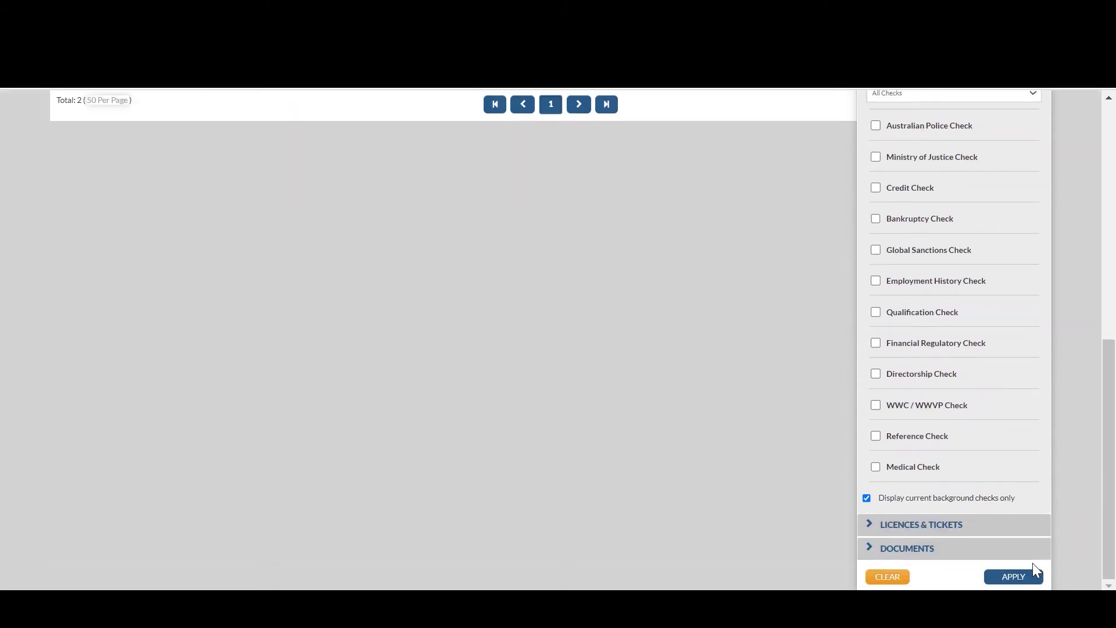
pyautogui.click(1013, 576)
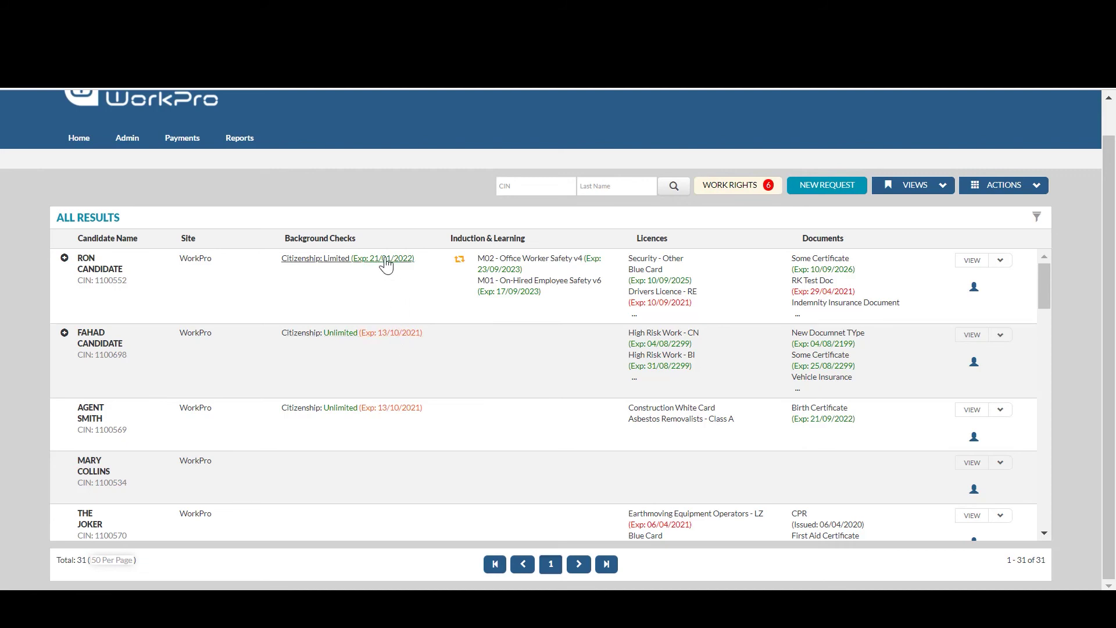
# Step: Switch the Citizenship & Work Rights filter from Non-Australian Citizen to Australian Citizen and apply it
pyautogui.click(1036, 217)
pyautogui.scroll(8, 960, 259)
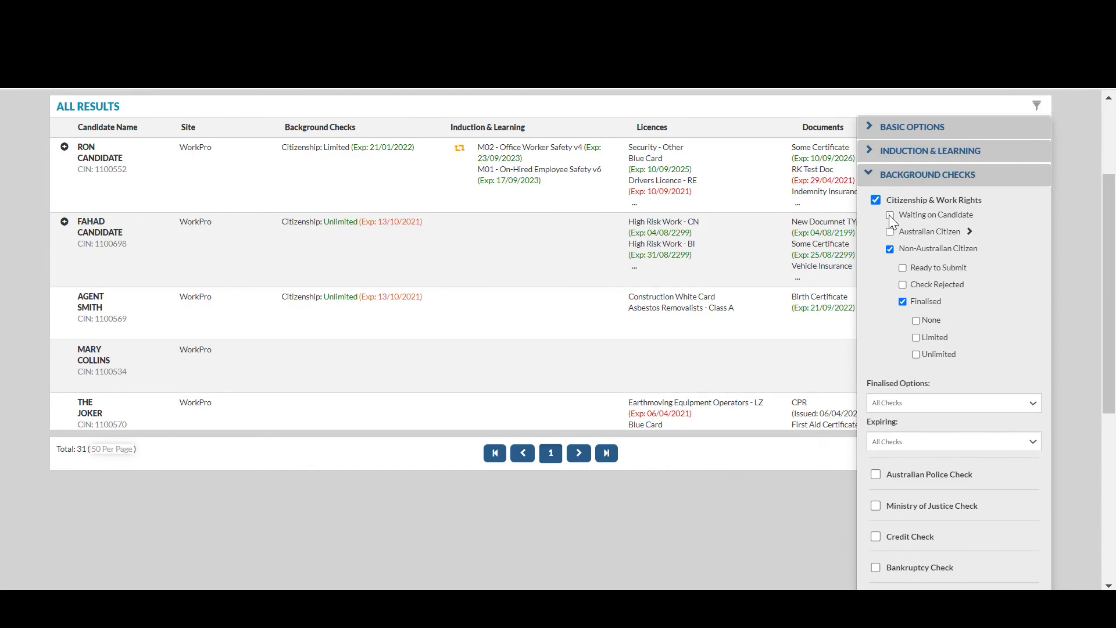
pyautogui.click(889, 232)
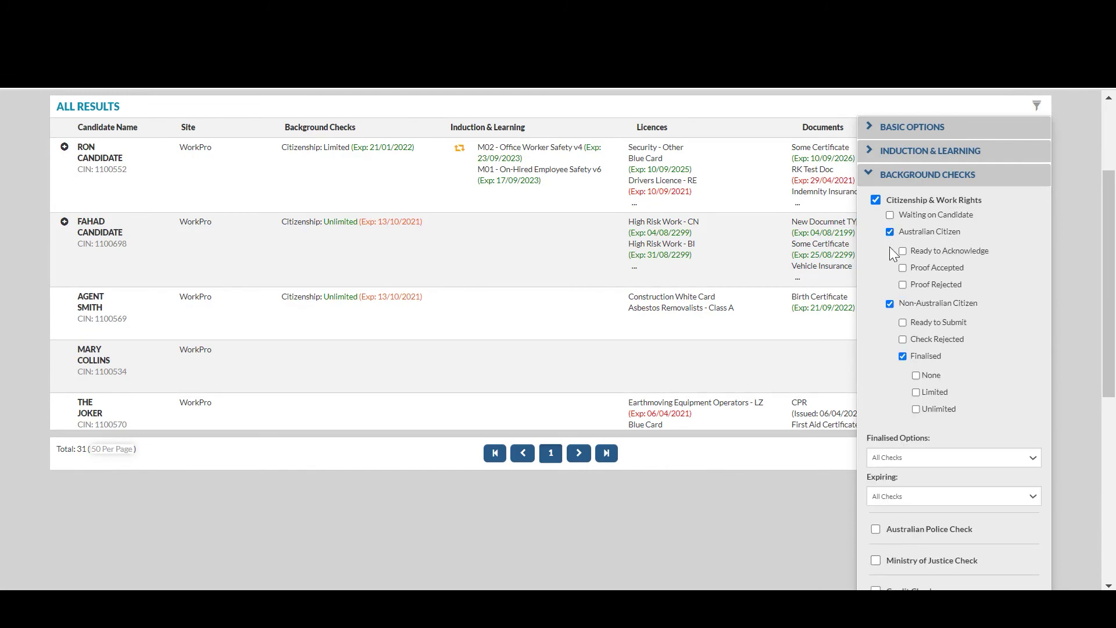
pyautogui.click(889, 304)
pyautogui.scroll(-5, 1046, 442)
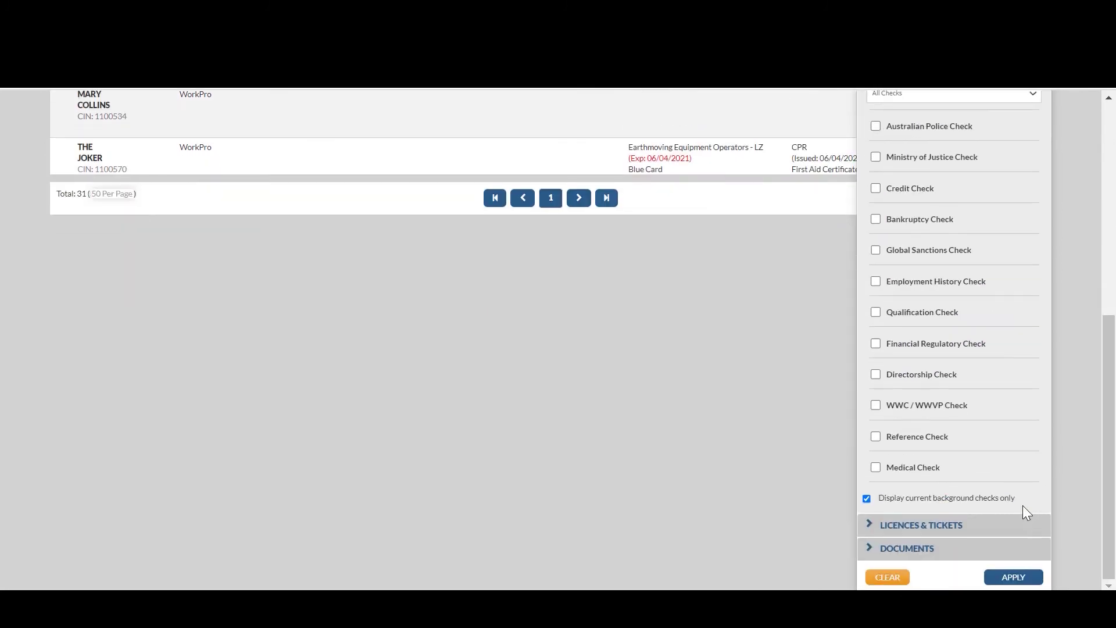
pyautogui.click(1011, 574)
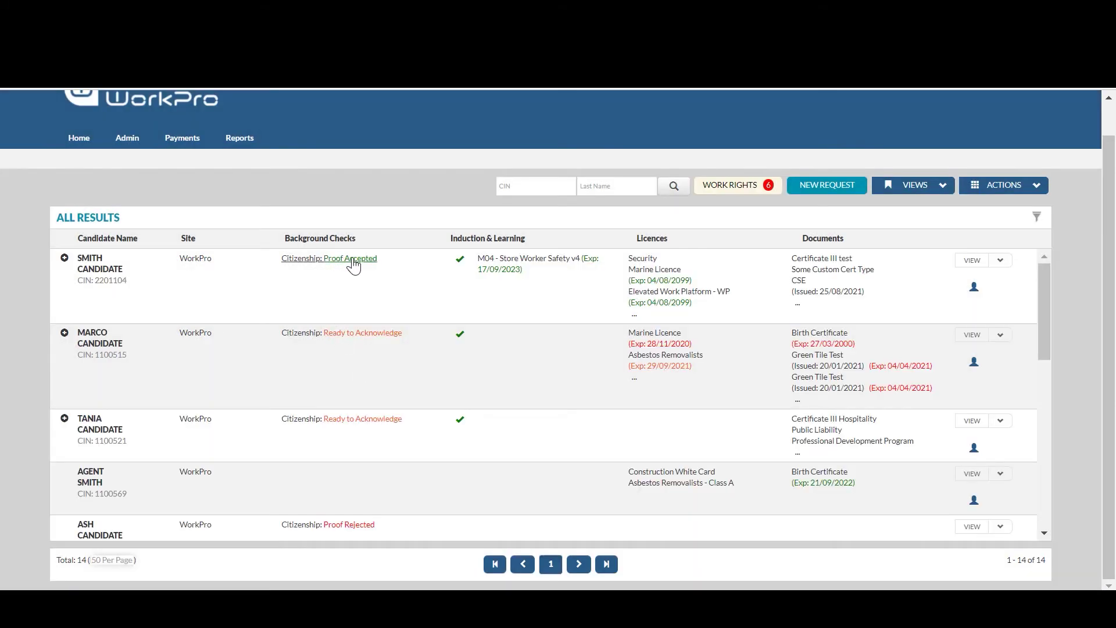
# Step: Reopen the second candidate's Ready to Acknowledge check, review its passport/ImmiCard fields and document review options, and close it without submitting
pyautogui.click(362, 337)
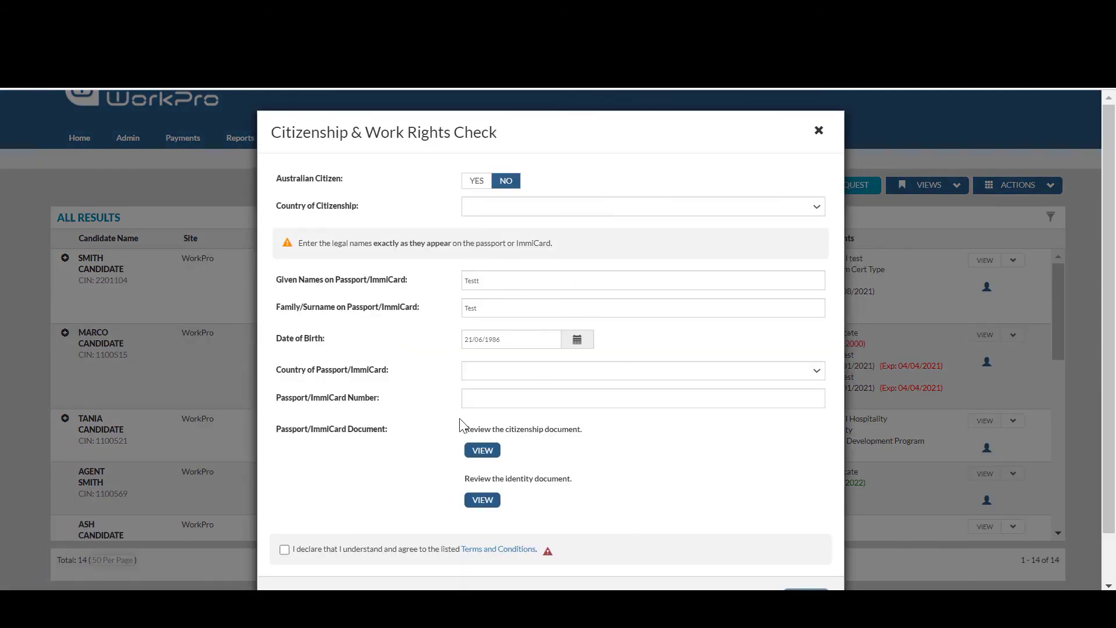
pyautogui.scroll(-1, 578, 483)
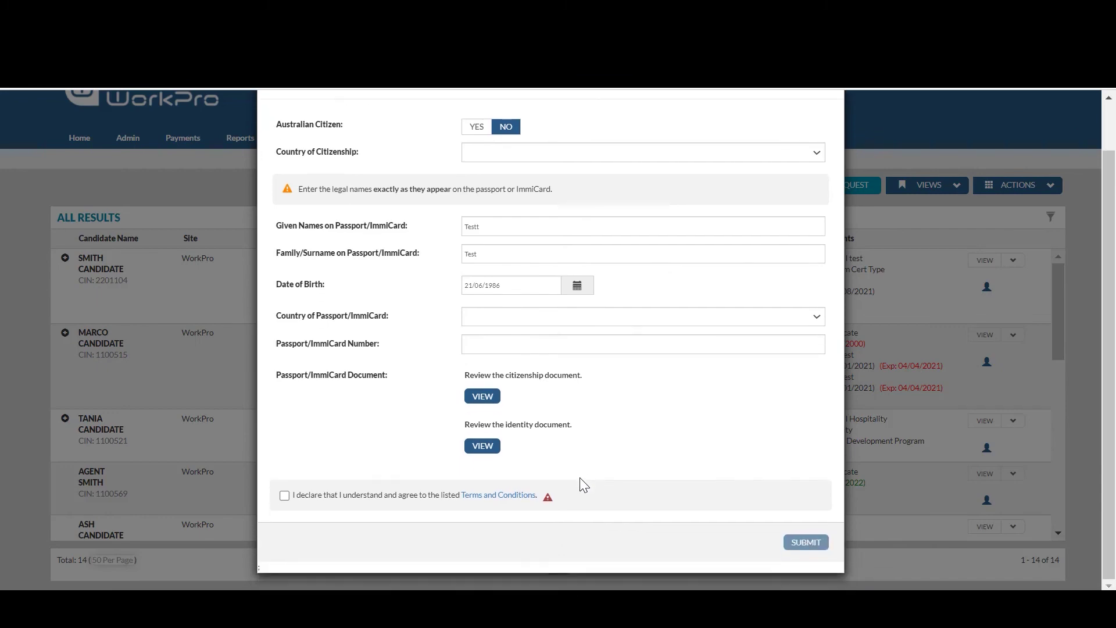
pyautogui.scroll(1, 622, 433)
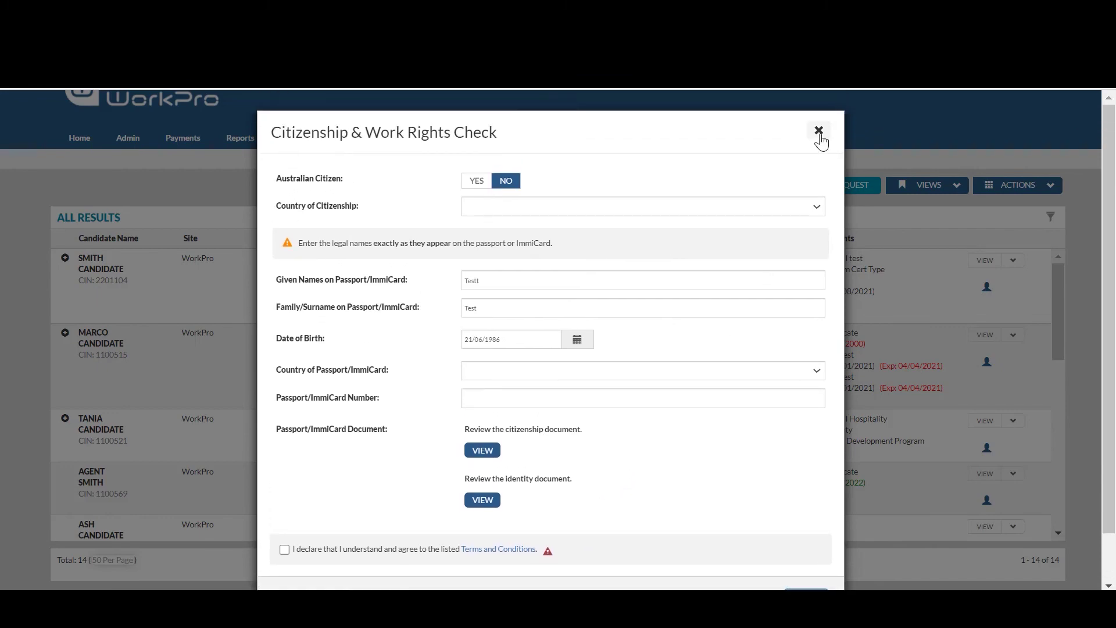
pyautogui.click(821, 142)
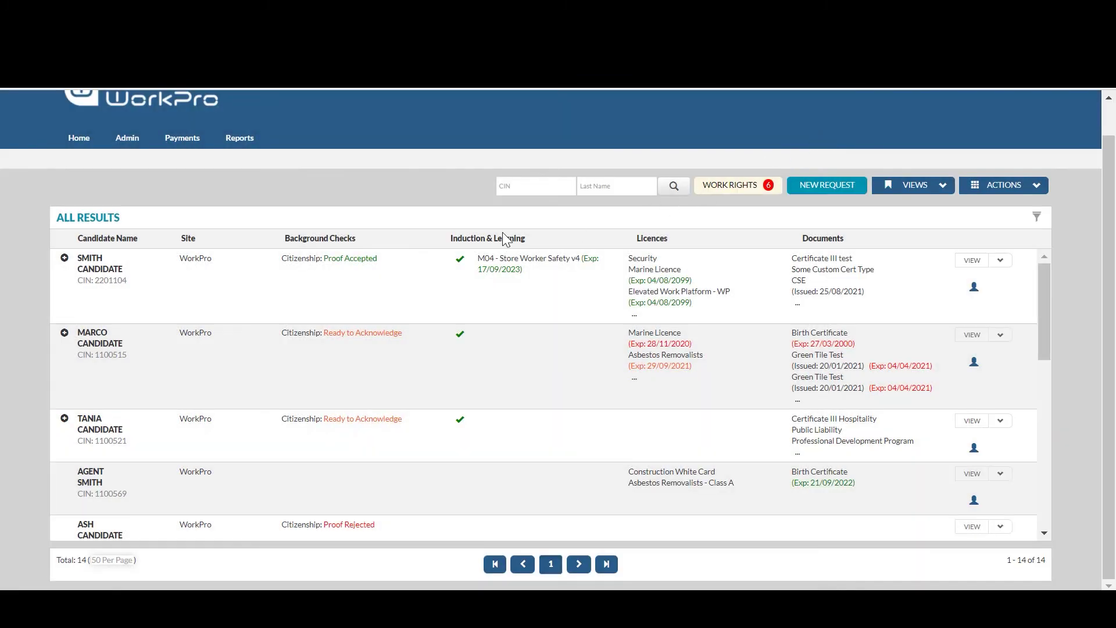
# Step: Open the first candidate's Proof Accepted citizenship check, read through its certificate, and close both the certificate and the check summary
pyautogui.click(337, 263)
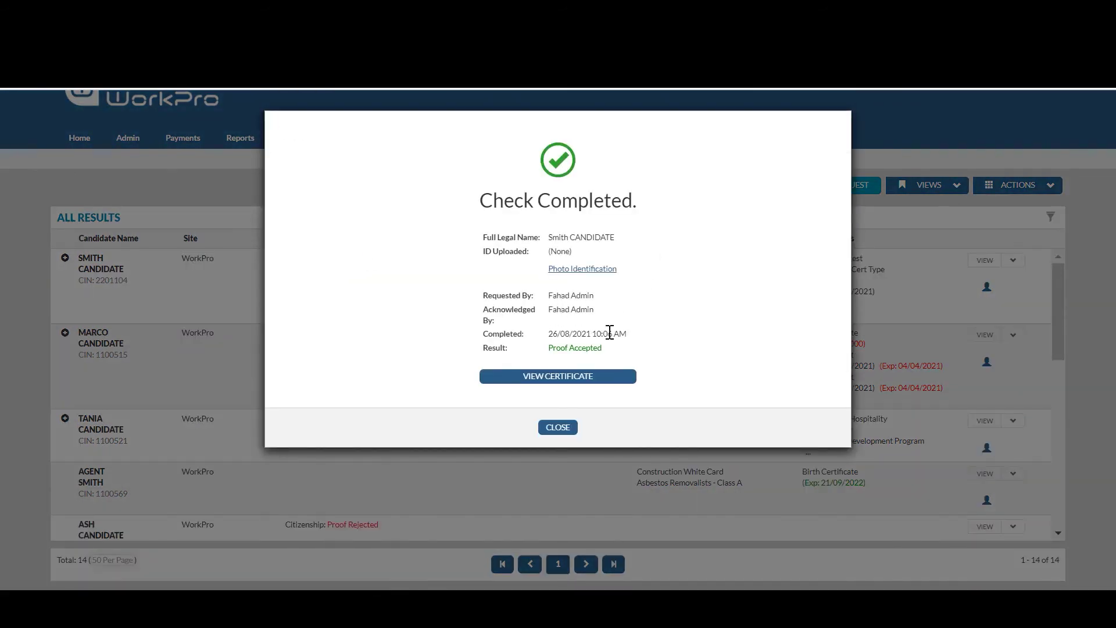
pyautogui.click(581, 381)
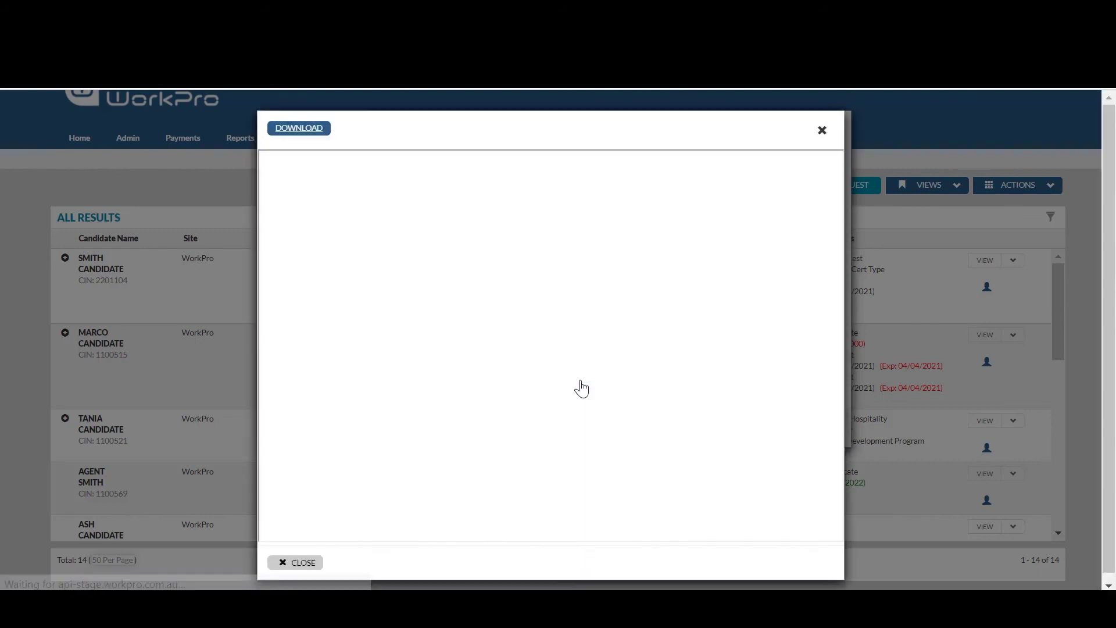
pyautogui.scroll(-5, 581, 389)
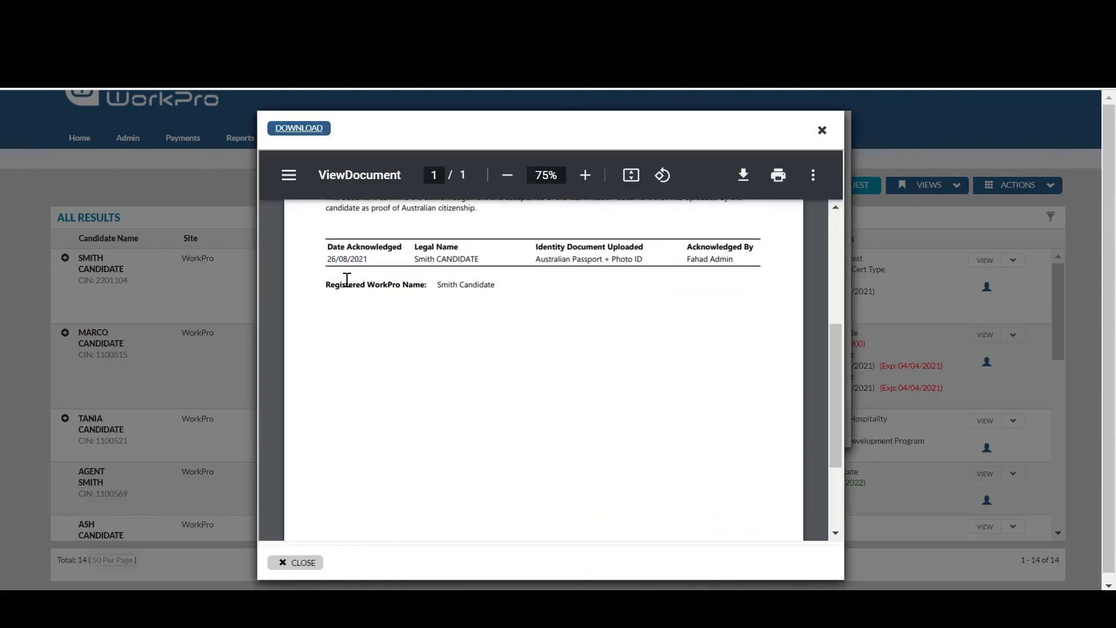
pyautogui.scroll(2, 715, 270)
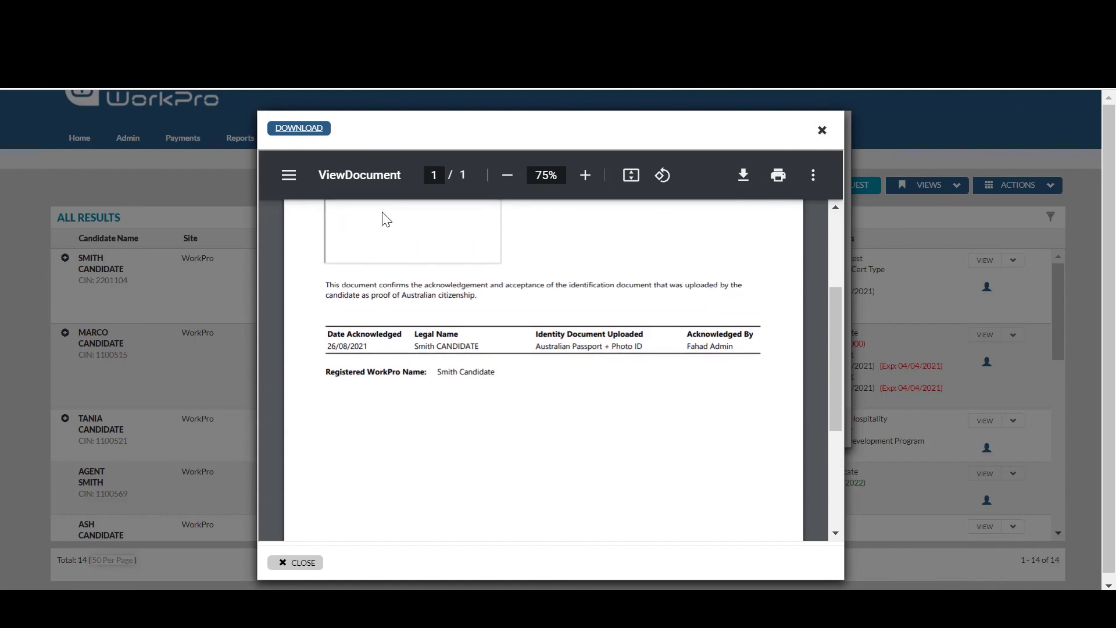
pyautogui.click(821, 130)
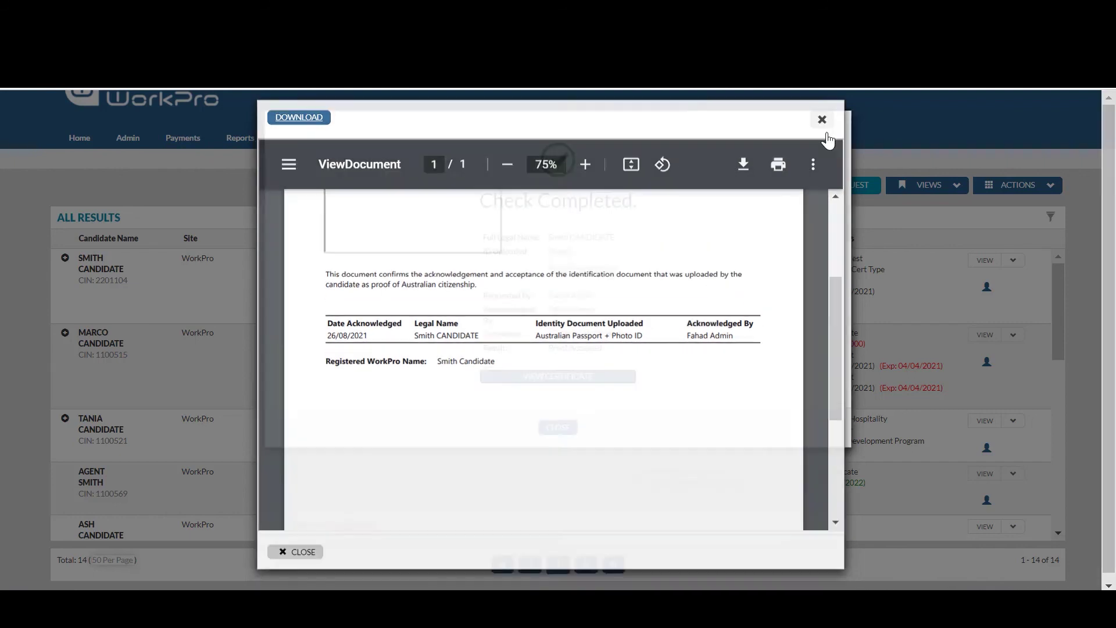
pyautogui.click(558, 427)
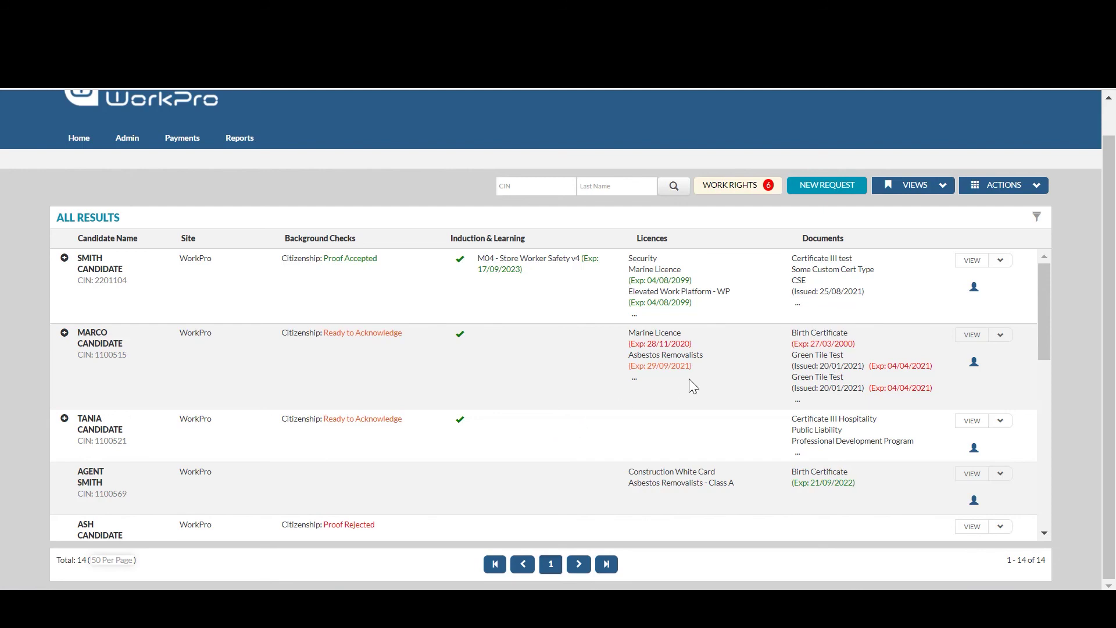
# Step: Display the signed-in client's account options to review the available profile, tutorial, guide and support entries
pyautogui.scroll(1, 710, 375)
pyautogui.click(1032, 112)
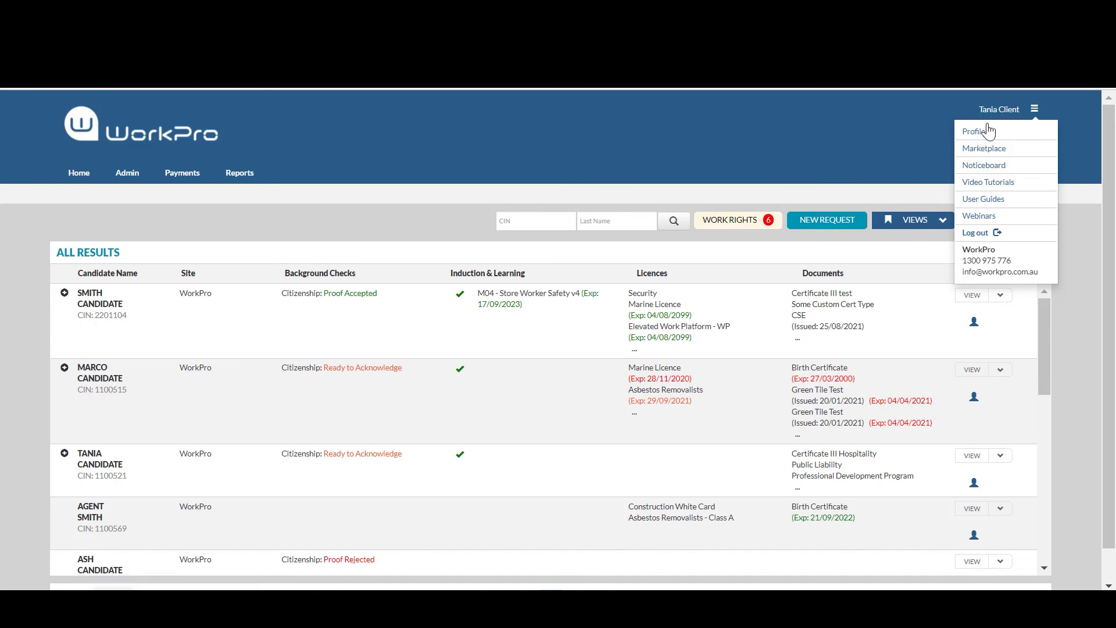
pyautogui.click(1032, 112)
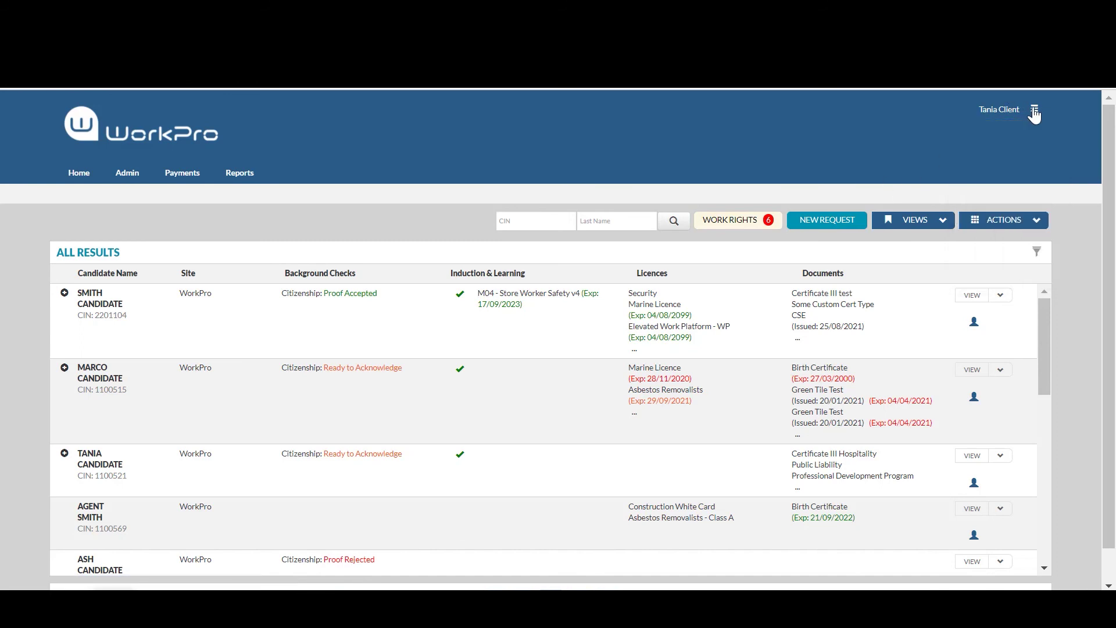
pyautogui.click(1034, 113)
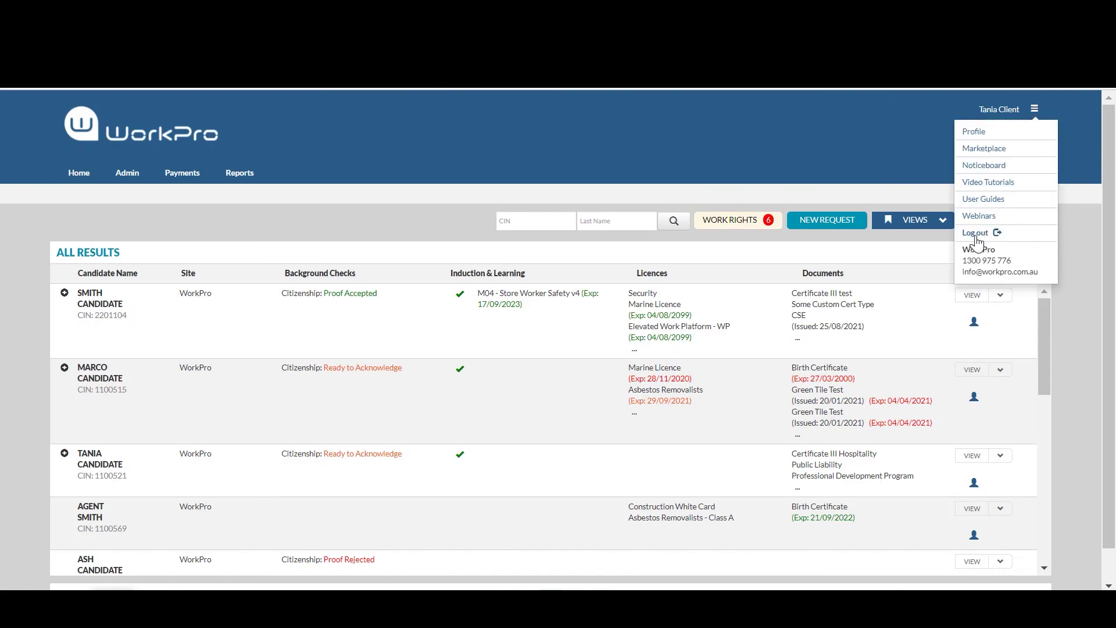